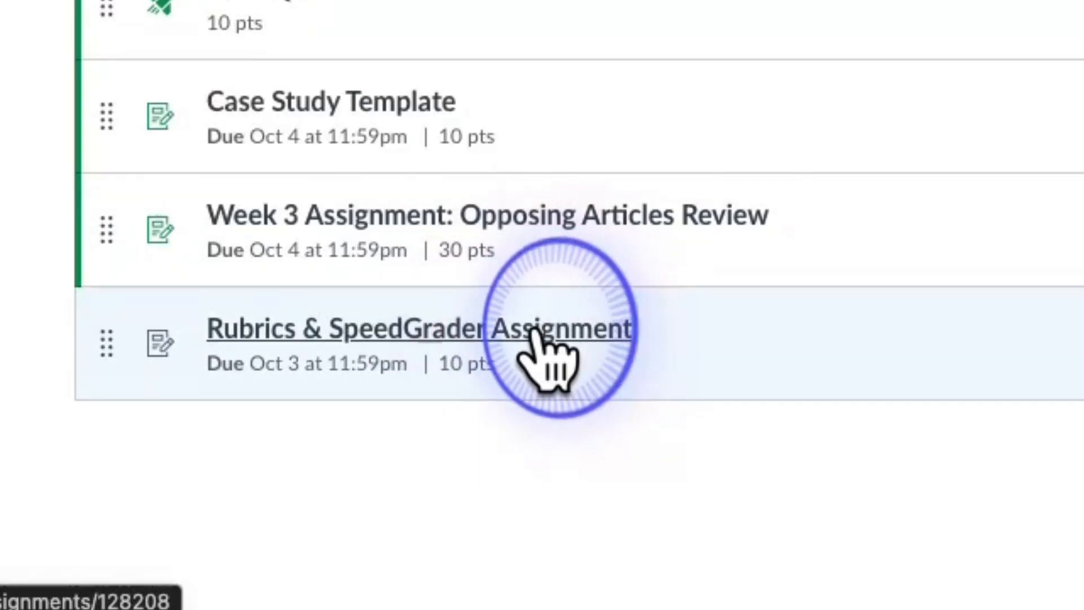
Open the Rubrics & SpeedGrader Assignment page and bring its Create Rubric / Find Rubric buttons into view.
{"action": "left_click", "coordinate": [531, 335]}
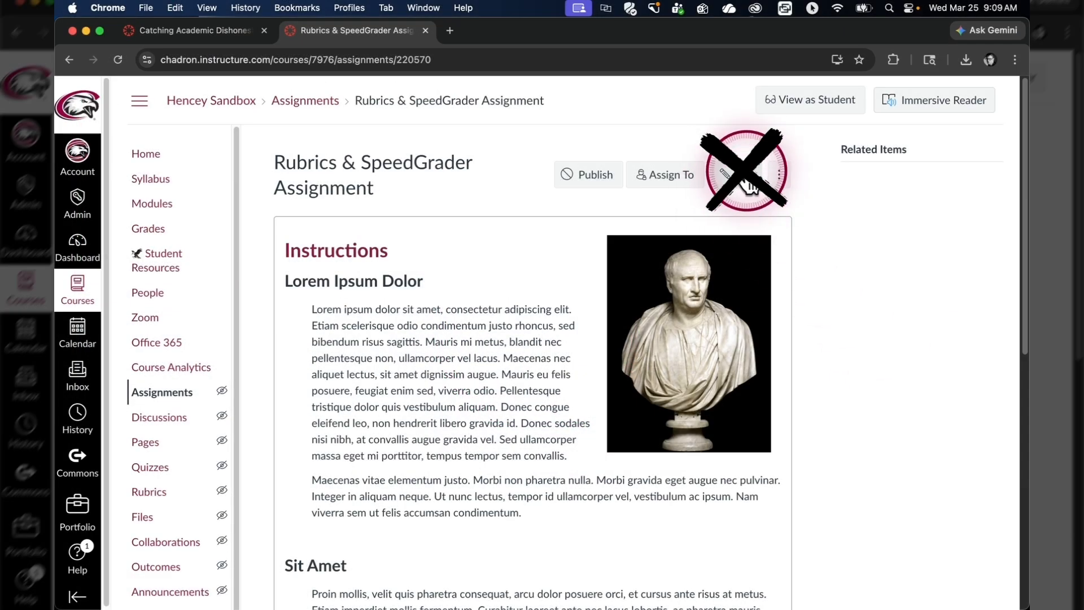
{"action": "scroll", "coordinate": [575, 305], "scroll_direction": "down", "scroll_amount": 2}
{"action": "scroll", "coordinate": [575, 303], "scroll_direction": "down", "scroll_amount": 10}
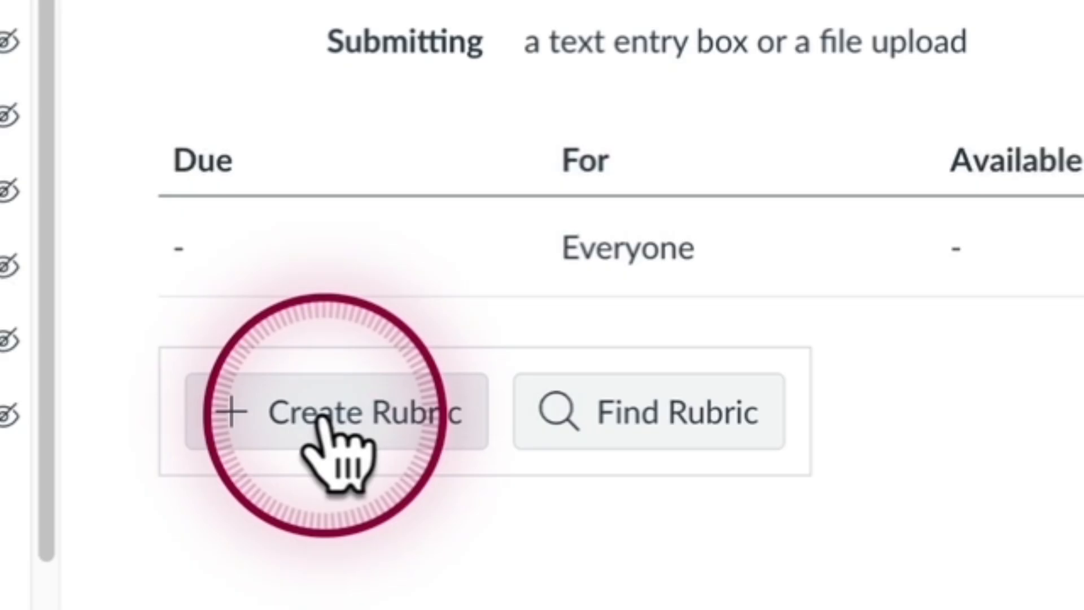
{"action": "left_click", "coordinate": [330, 418]}
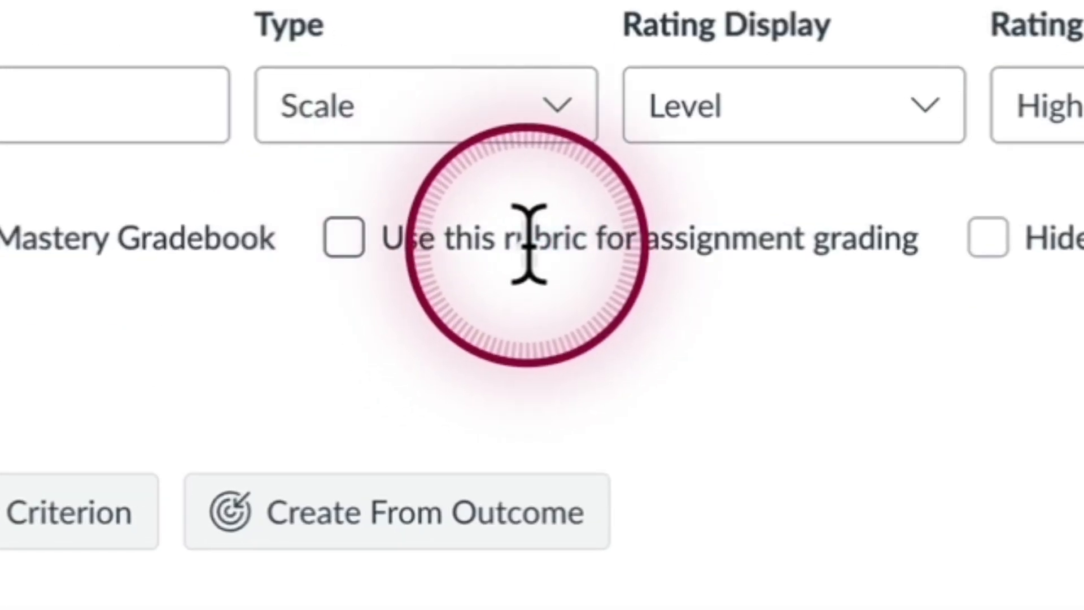
{"action": "left_click", "coordinate": [349, 238]}
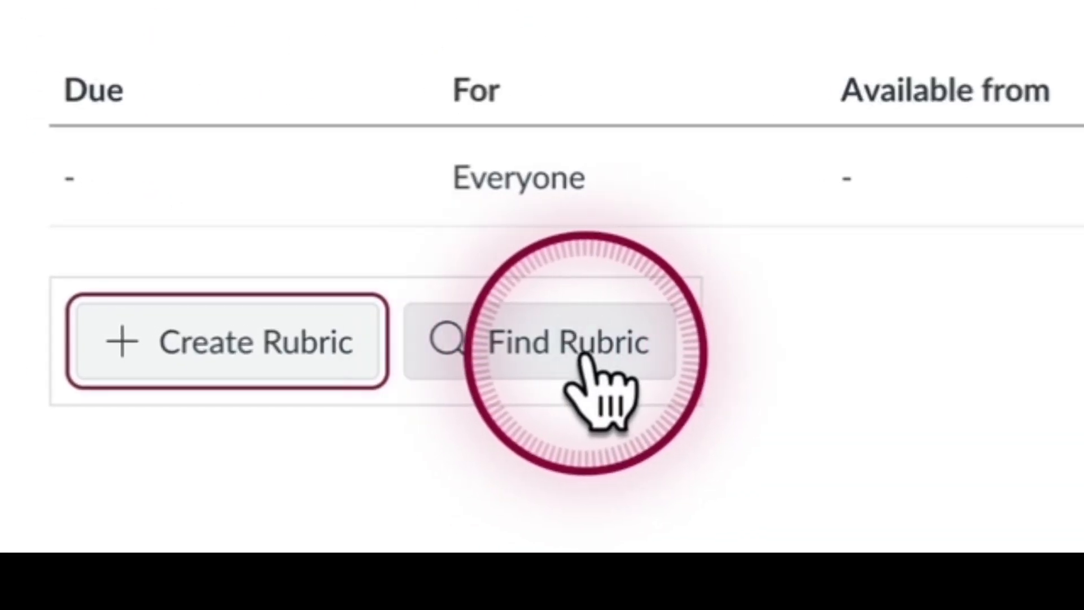
{"action": "left_click", "coordinate": [549, 355]}
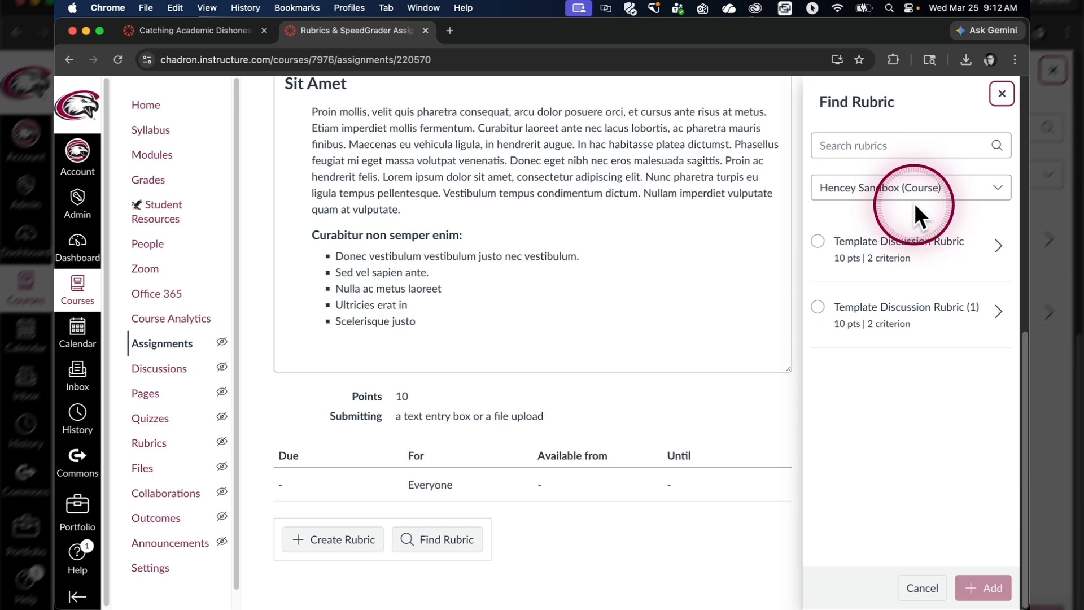
Attach the Create a Quiz rubric found under GROW 2024 (Course) to the assignment.
{"action": "left_click", "coordinate": [971, 186]}
{"action": "scroll", "coordinate": [1008, 302], "scroll_direction": "down", "scroll_amount": 1}
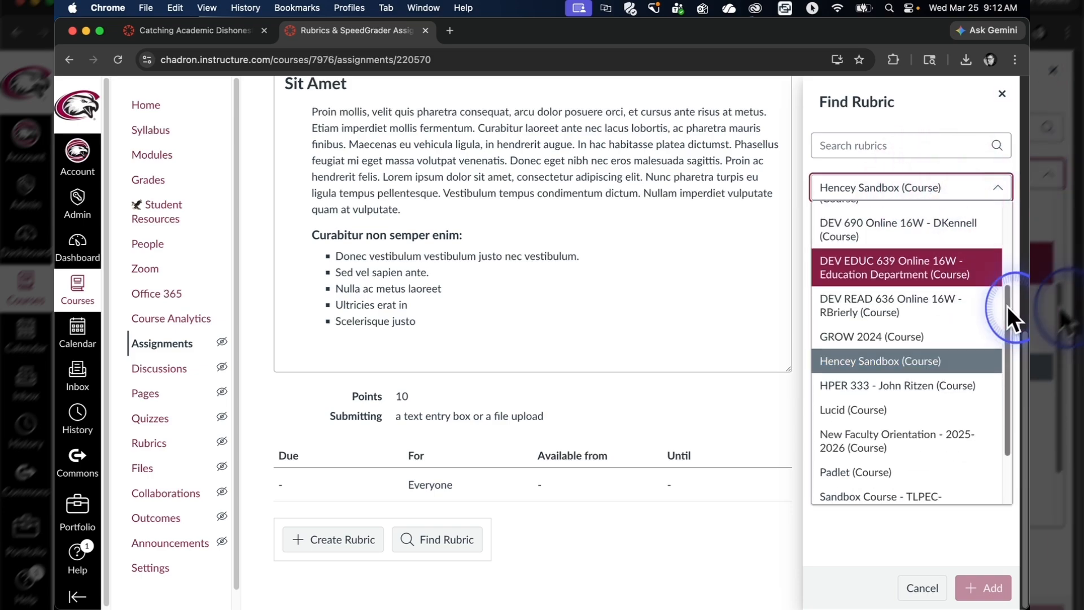
{"action": "left_click", "coordinate": [905, 337]}
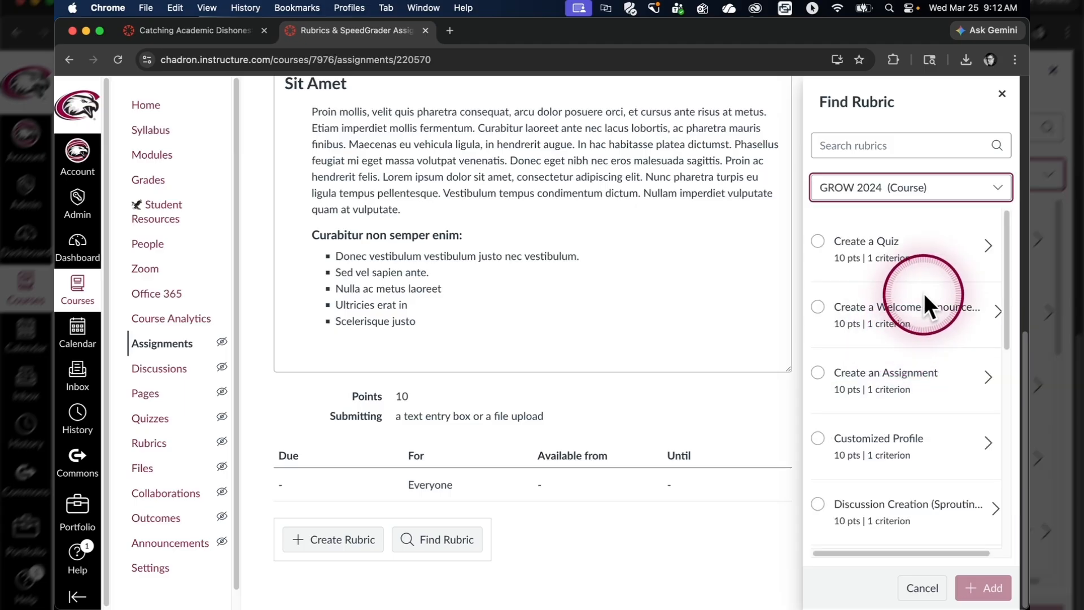
{"action": "left_click", "coordinate": [819, 242]}
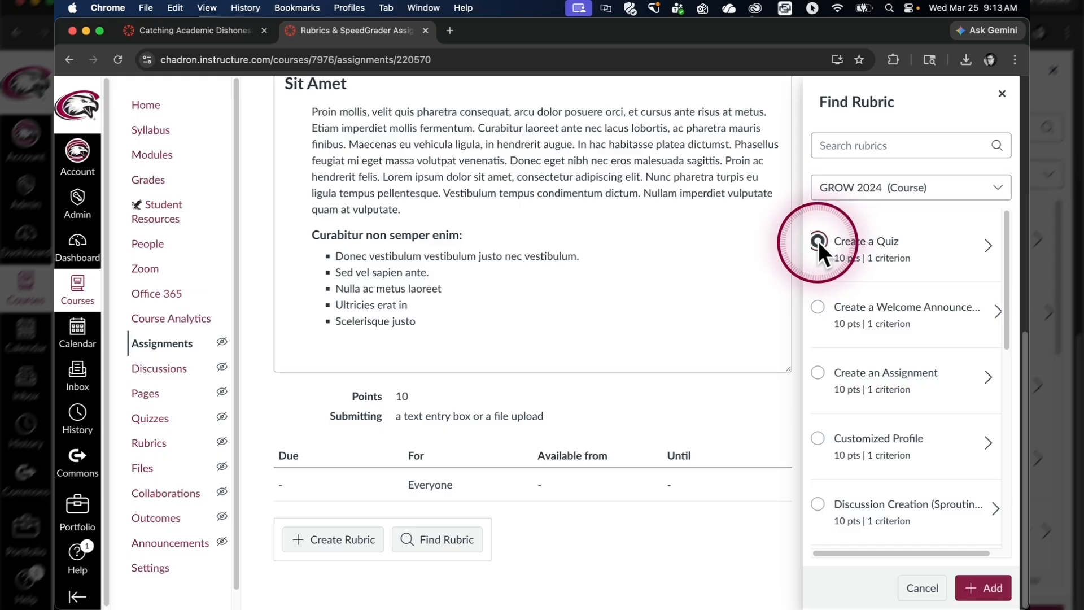
{"action": "left_click", "coordinate": [981, 588]}
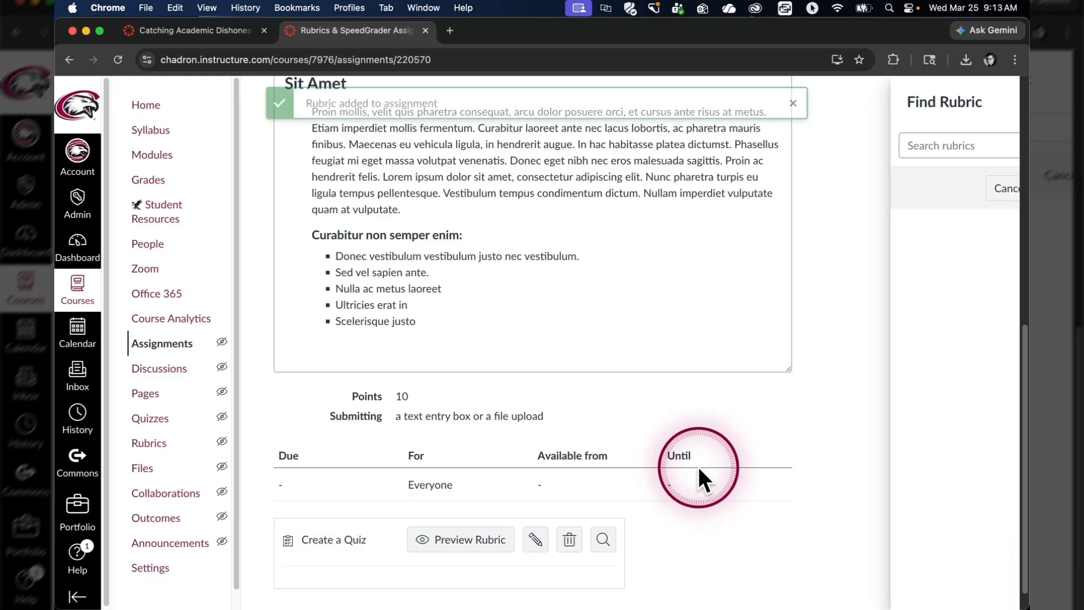
{"action": "scroll", "coordinate": [468, 424], "scroll_direction": "down", "scroll_amount": 1}
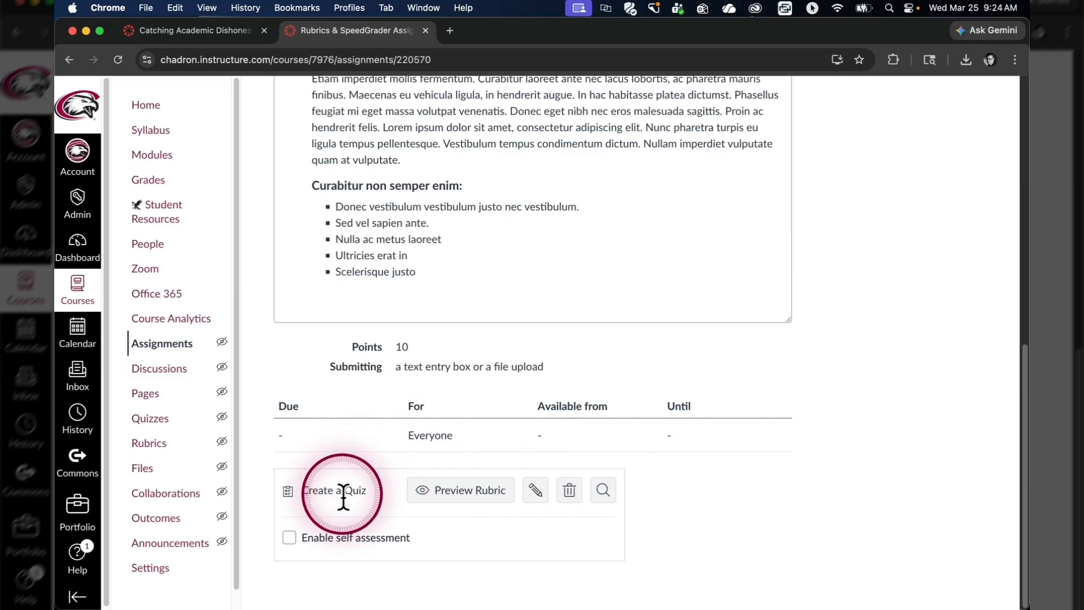
Turn on 'Use this rubric for assignment grading' for the Create a Quiz rubric and save it.
{"action": "left_click", "coordinate": [535, 498]}
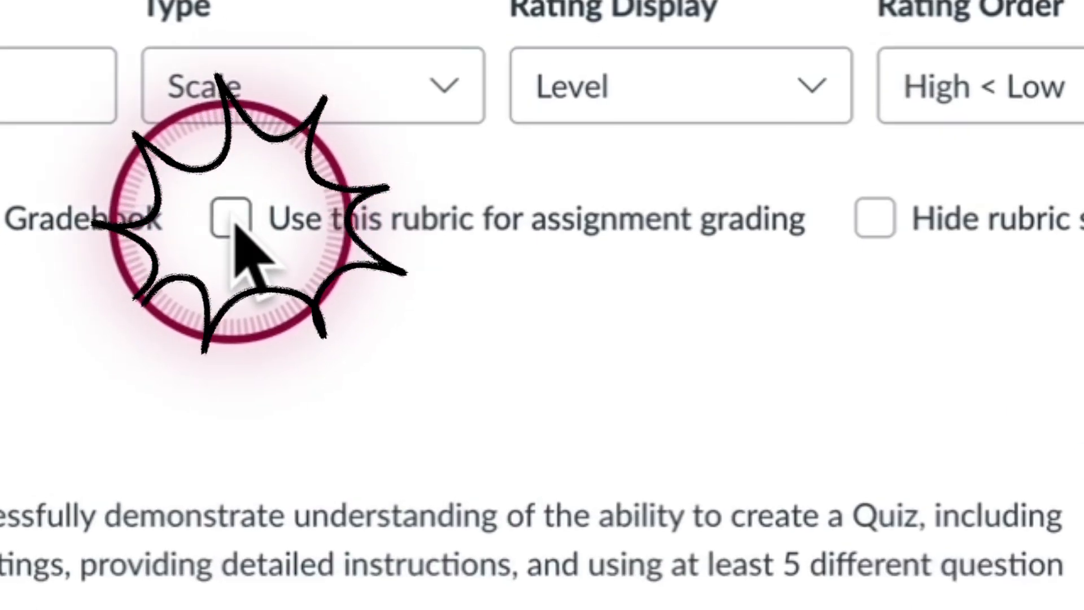
{"action": "left_click", "coordinate": [437, 275]}
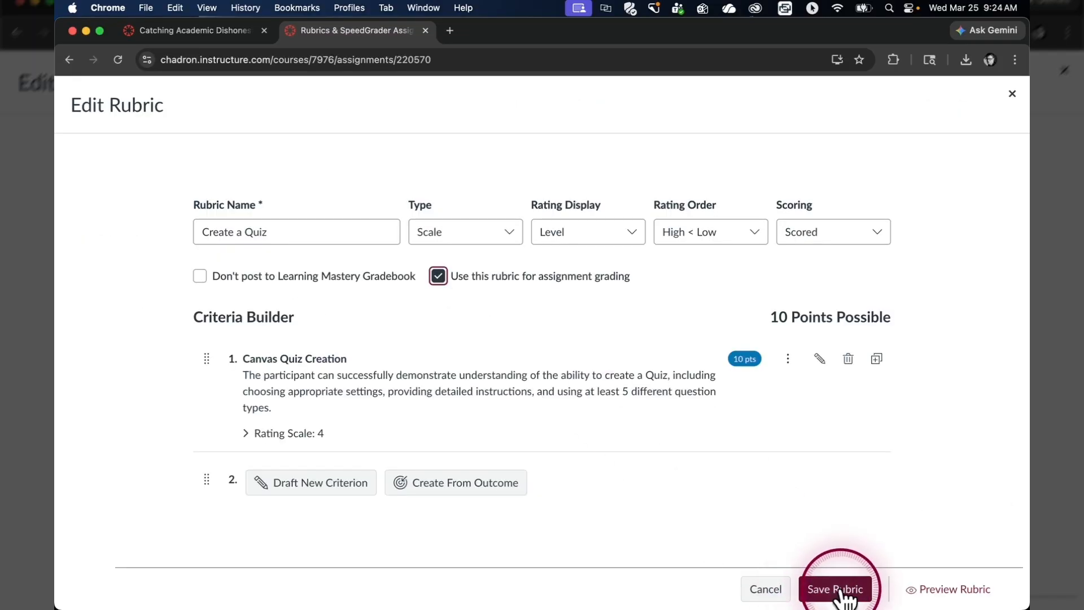
{"action": "left_click", "coordinate": [841, 590]}
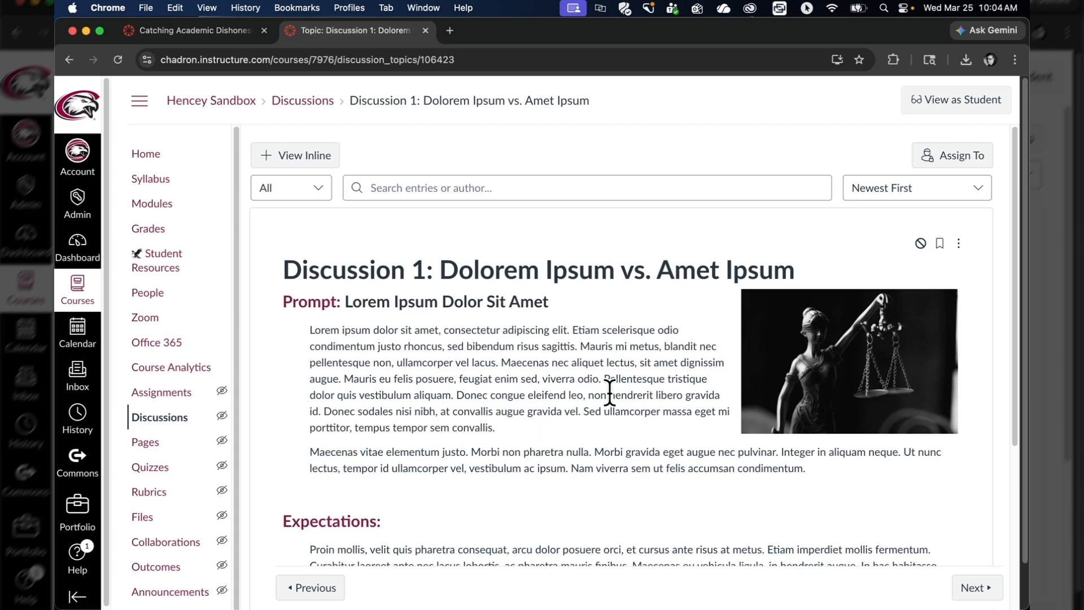
Add the Create a Quiz rubric to Discussion 1: Dolorem Ipsum vs. Amet Ipsum, counting it for grading.
{"action": "left_click", "coordinate": [609, 393]}
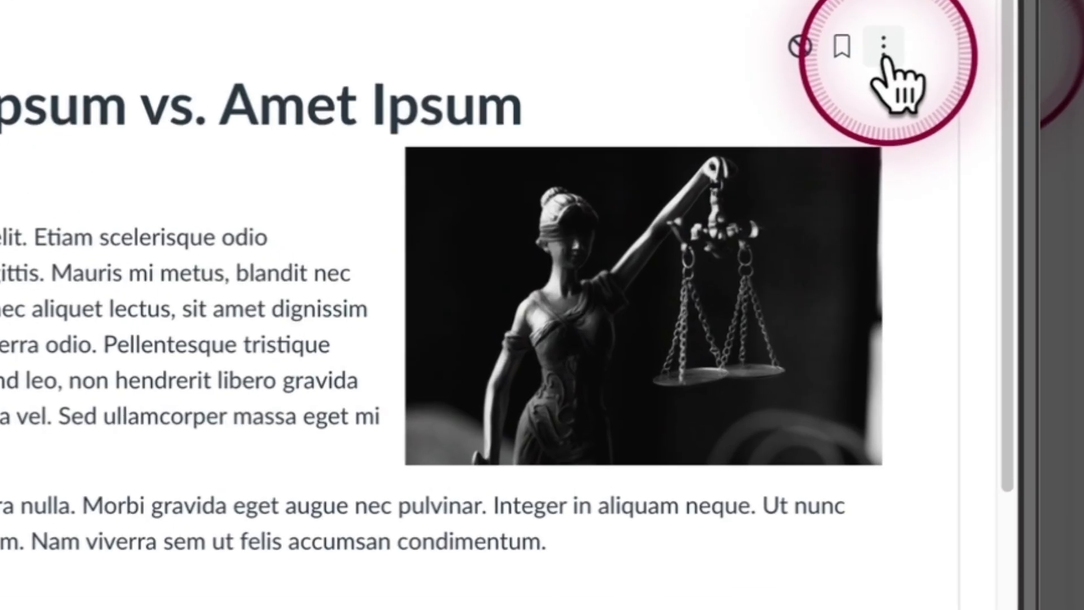
{"action": "left_click", "coordinate": [883, 57]}
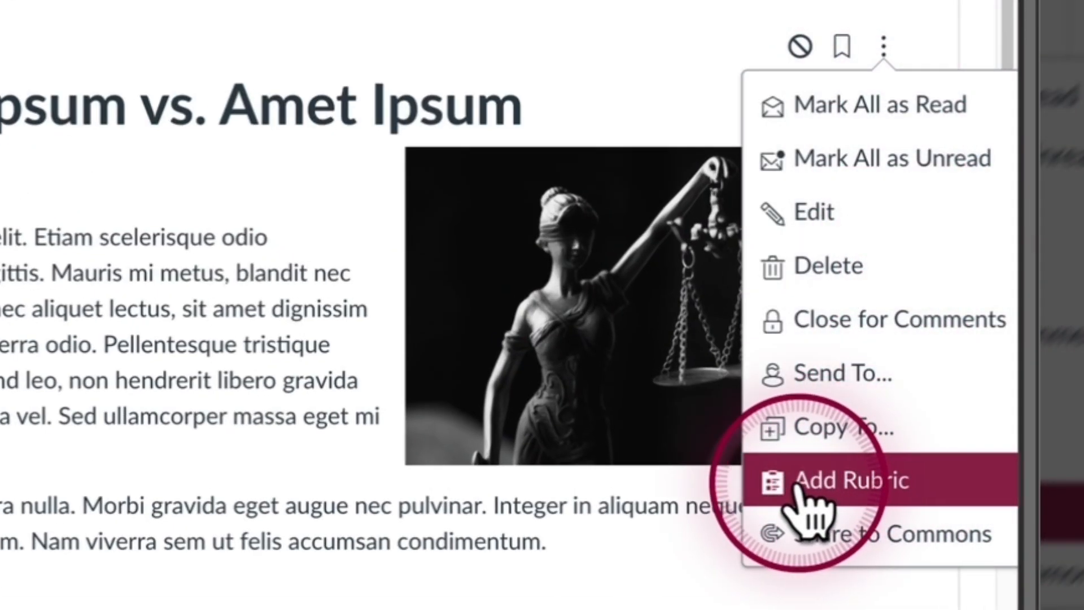
{"action": "left_click", "coordinate": [823, 485]}
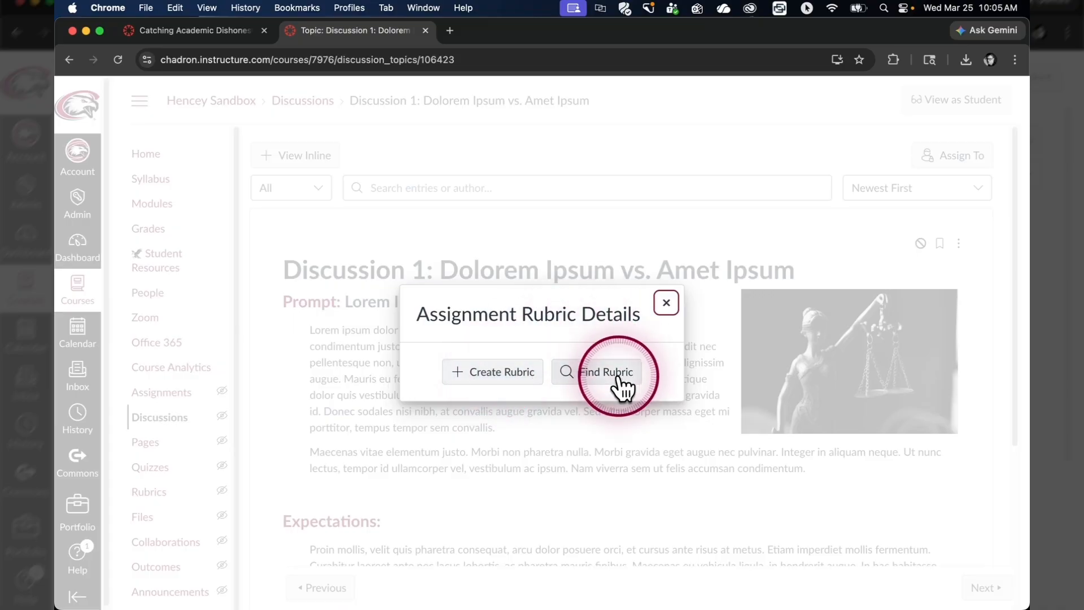
{"action": "left_click", "coordinate": [514, 375]}
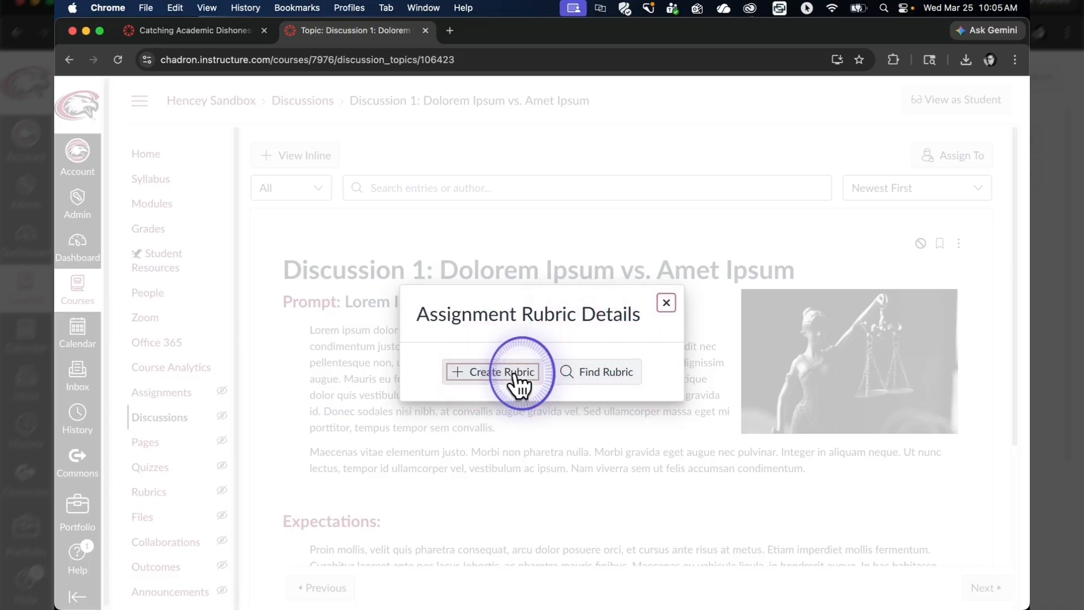
{"action": "left_click", "coordinate": [438, 276]}
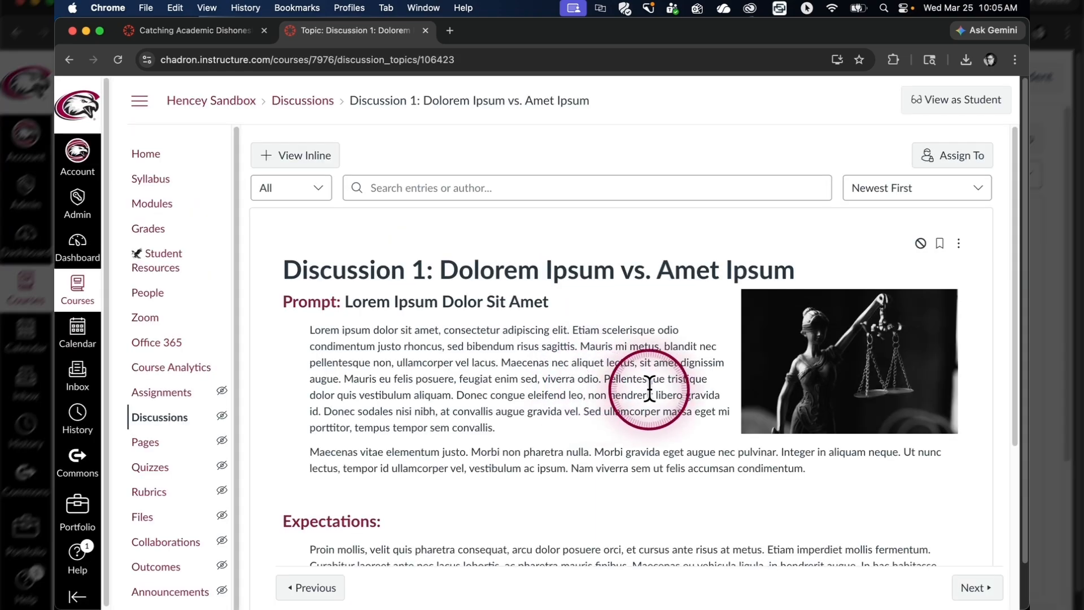
Show the discussion's rubric, open it for editing, then open the discussion's Edit page.
{"action": "left_click", "coordinate": [959, 243]}
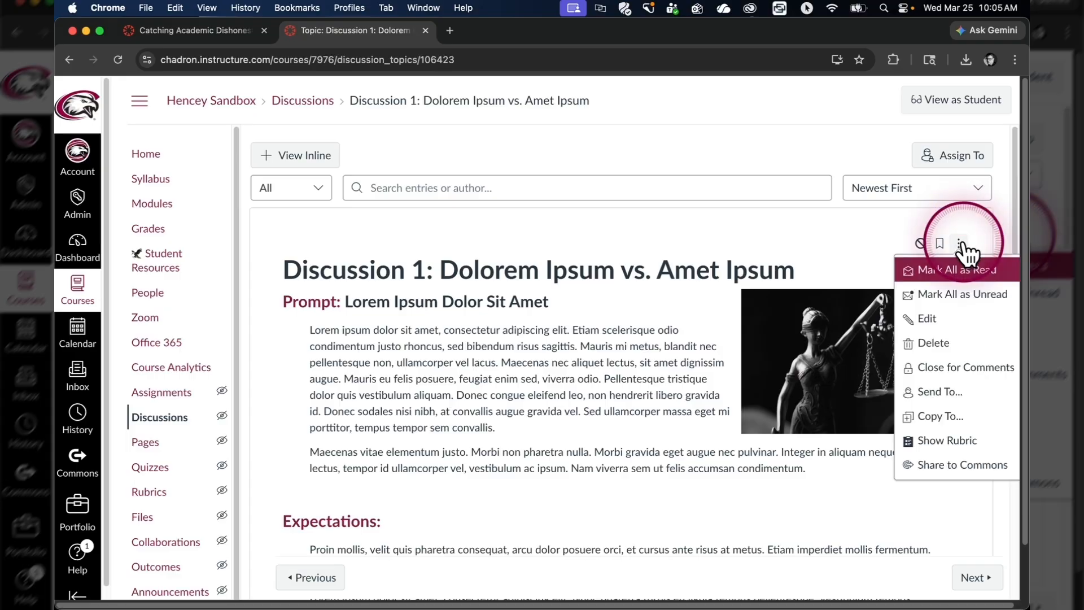
{"action": "left_click", "coordinate": [958, 449]}
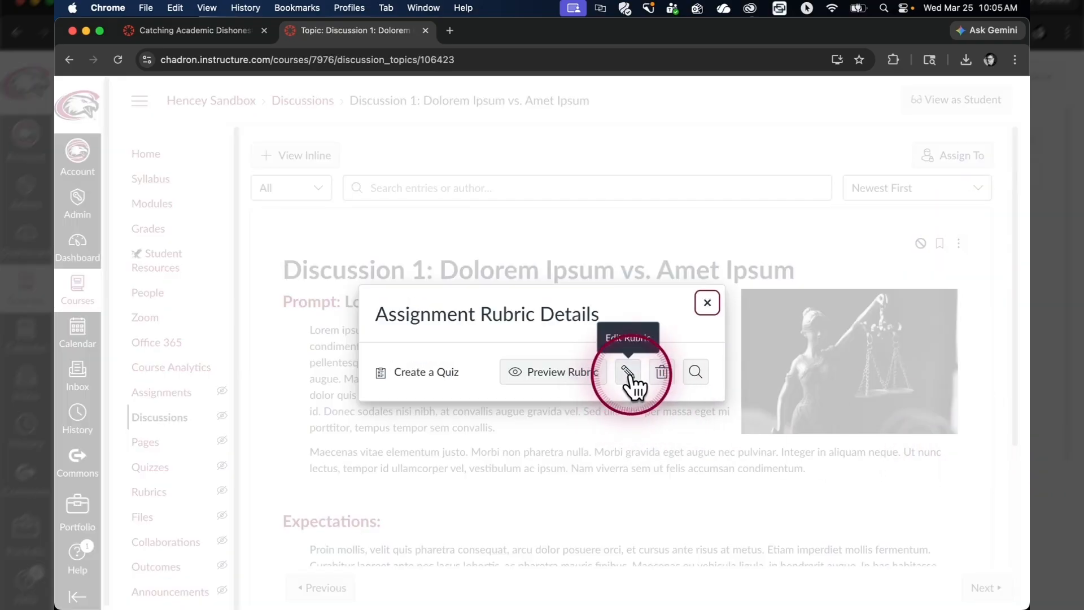
{"action": "left_click", "coordinate": [629, 372]}
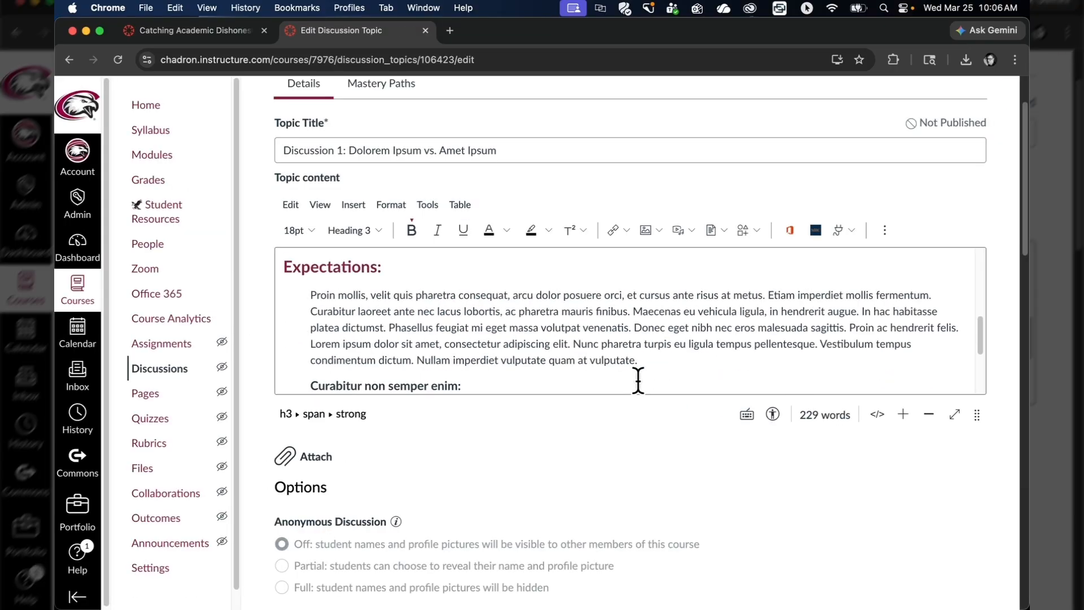
{"action": "left_click", "coordinate": [687, 455]}
{"action": "scroll", "coordinate": [686, 455], "scroll_direction": "down", "scroll_amount": 1}
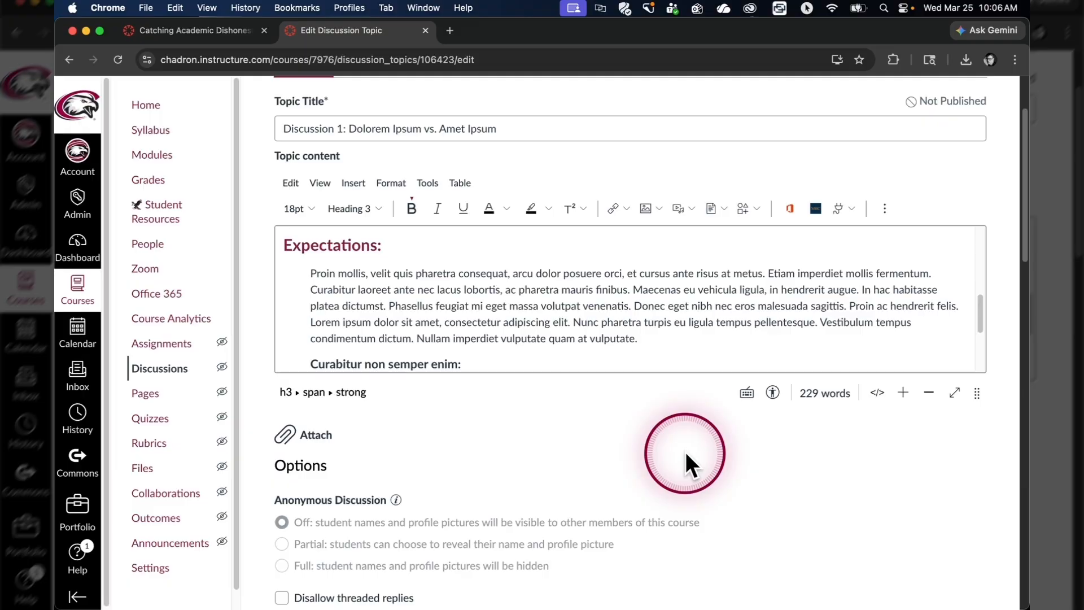
Scroll the discussion editor down toward the Graded options.
{"action": "scroll", "coordinate": [686, 452], "scroll_direction": "down", "scroll_amount": 5}
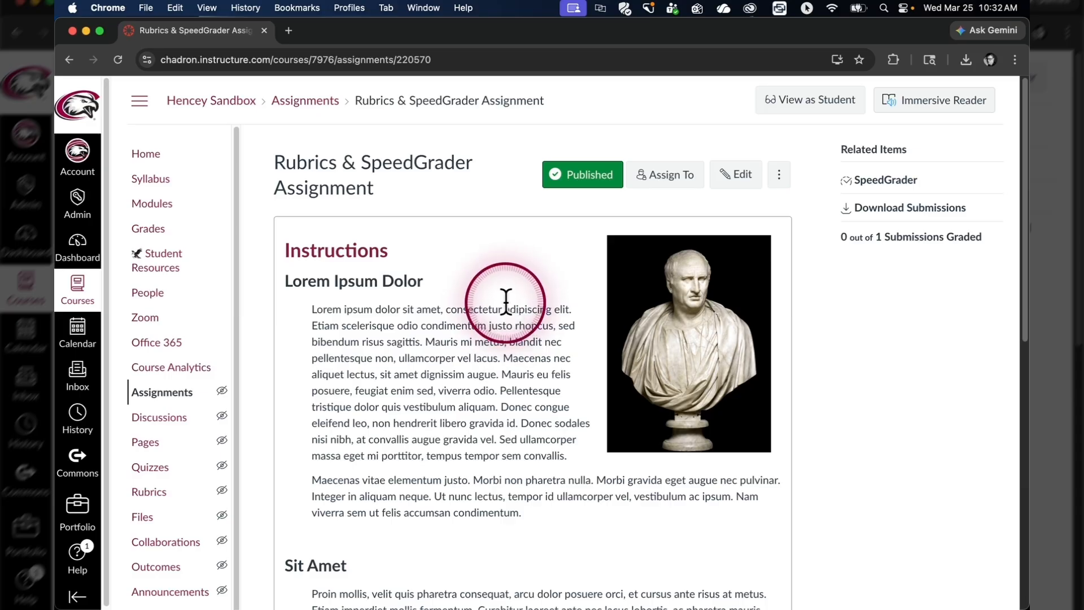
Open the student's Lorem Ipsum Test.docx submission in SpeedGrader with a wider rubric panel.
{"action": "left_click", "coordinate": [873, 189]}
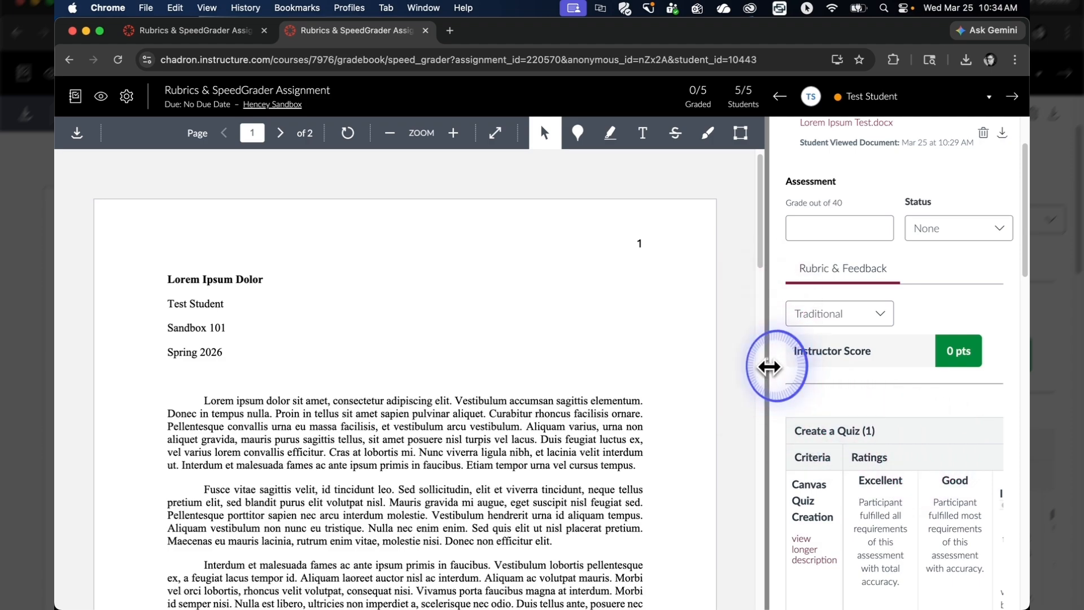
{"action": "left_click_drag", "start_coordinate": [769, 367], "coordinate": [513, 365]}
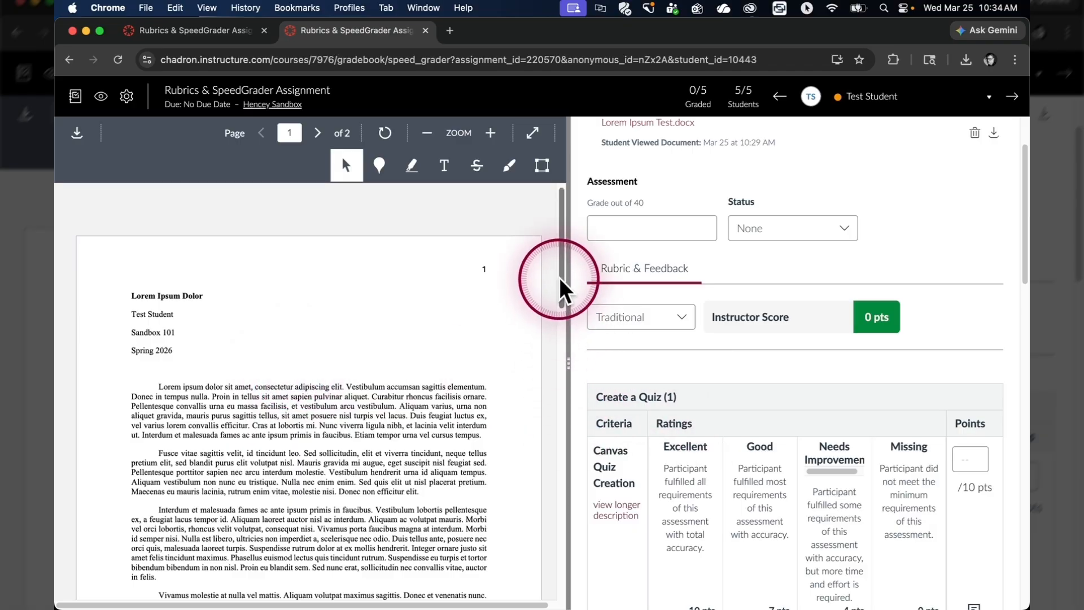
{"action": "scroll", "coordinate": [562, 280], "scroll_direction": "down", "scroll_amount": 2}
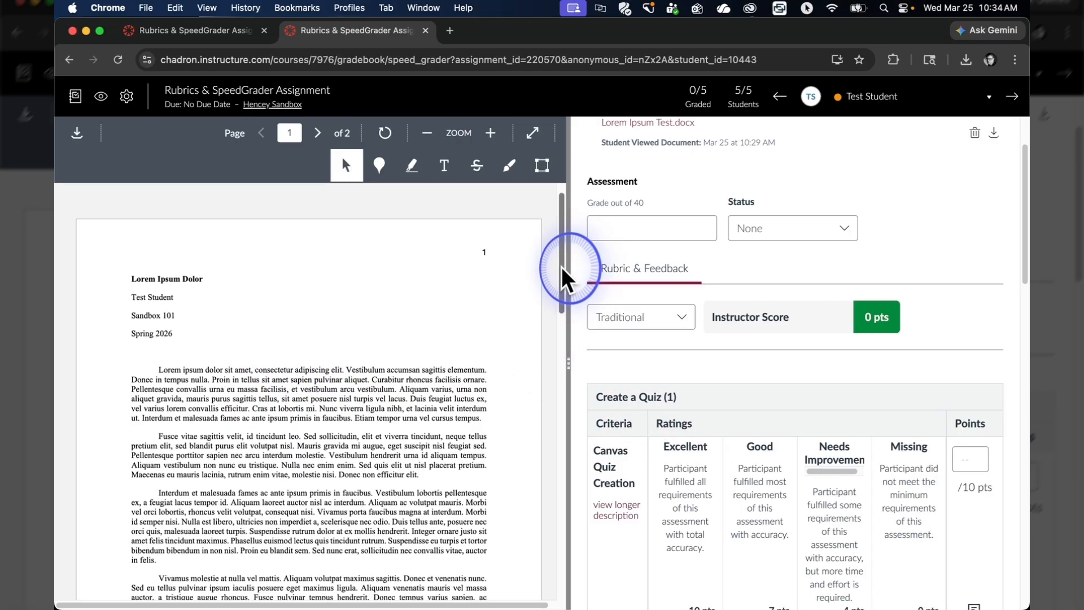
{"action": "left_click_drag", "start_coordinate": [561, 277], "coordinate": [556, 315]}
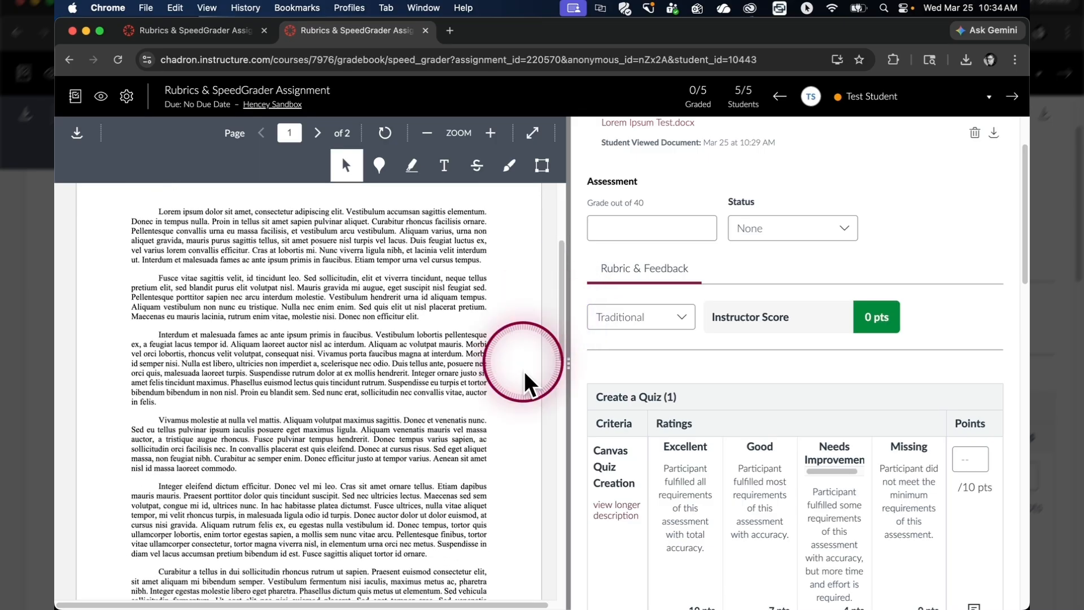
Rate Canvas Quiz Creation Excellent, Lorem Good, Ipsum Excellent and Dolor Good (10, 7, 10, 7 points).
{"action": "scroll", "coordinate": [770, 395], "scroll_direction": "down", "scroll_amount": 4}
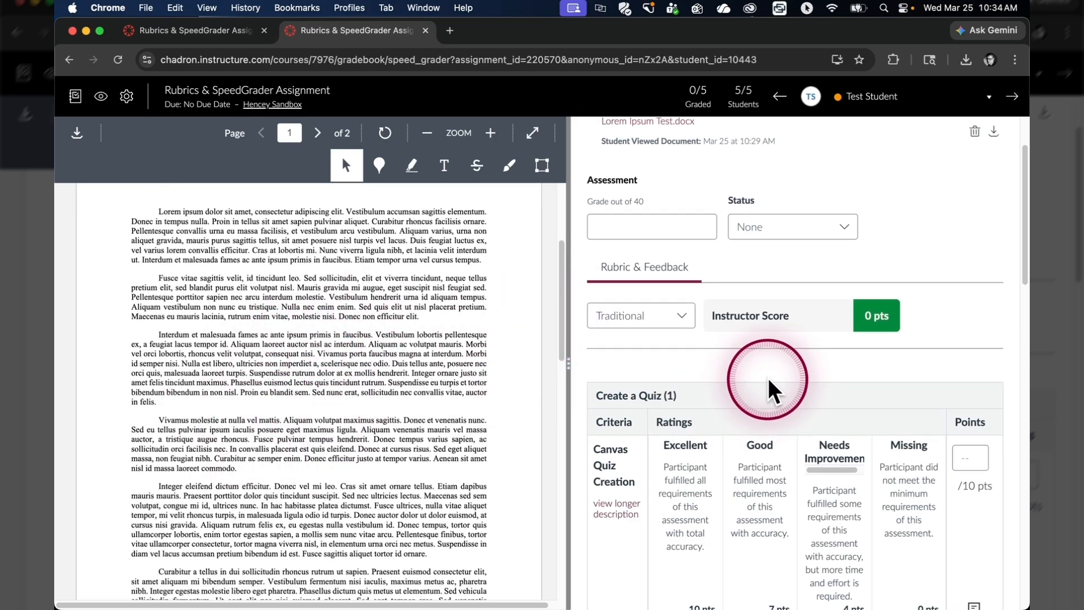
{"action": "scroll", "coordinate": [790, 376], "scroll_direction": "down", "scroll_amount": 2}
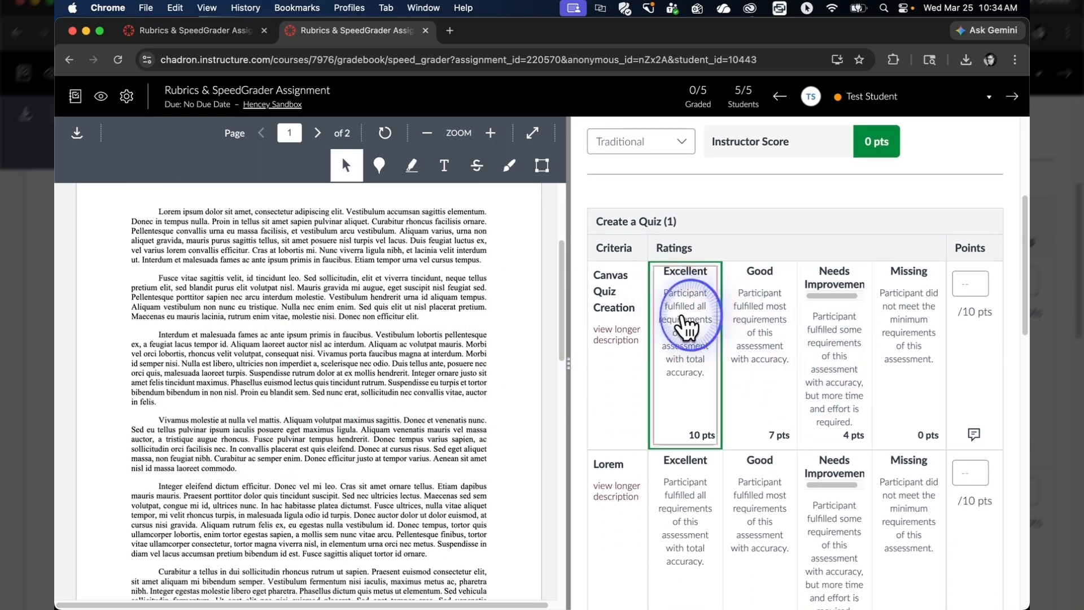
{"action": "left_click", "coordinate": [686, 327]}
{"action": "scroll", "coordinate": [768, 293], "scroll_direction": "down", "scroll_amount": 2}
{"action": "left_click", "coordinate": [768, 390]}
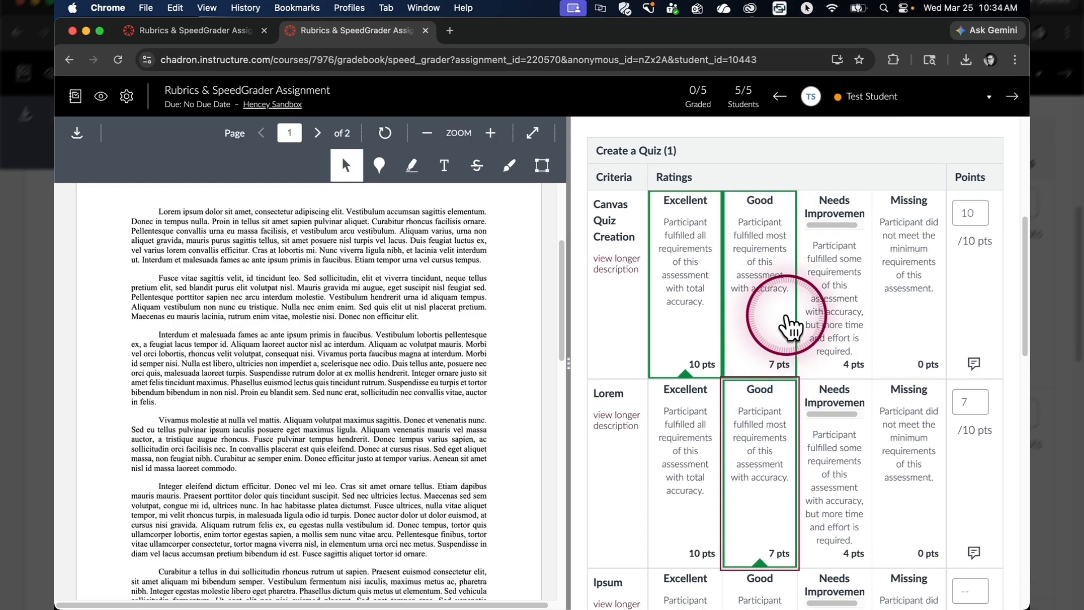
{"action": "scroll", "coordinate": [721, 322], "scroll_direction": "down", "scroll_amount": 8}
{"action": "left_click", "coordinate": [697, 443]}
{"action": "scroll", "coordinate": [750, 431], "scroll_direction": "down", "scroll_amount": 6}
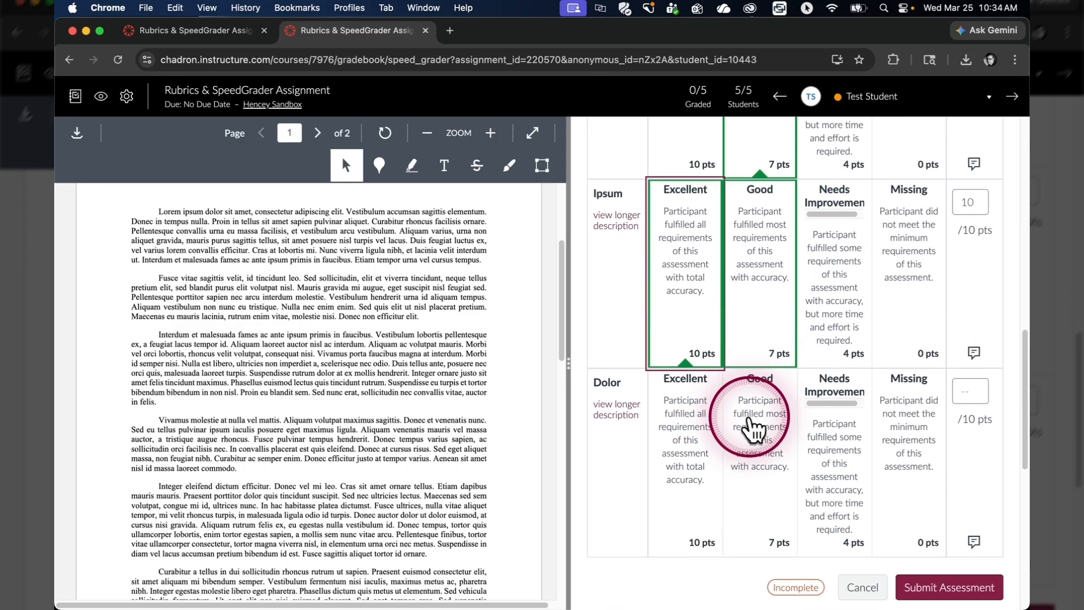
{"action": "left_click", "coordinate": [753, 431]}
{"action": "left_click", "coordinate": [969, 390]}
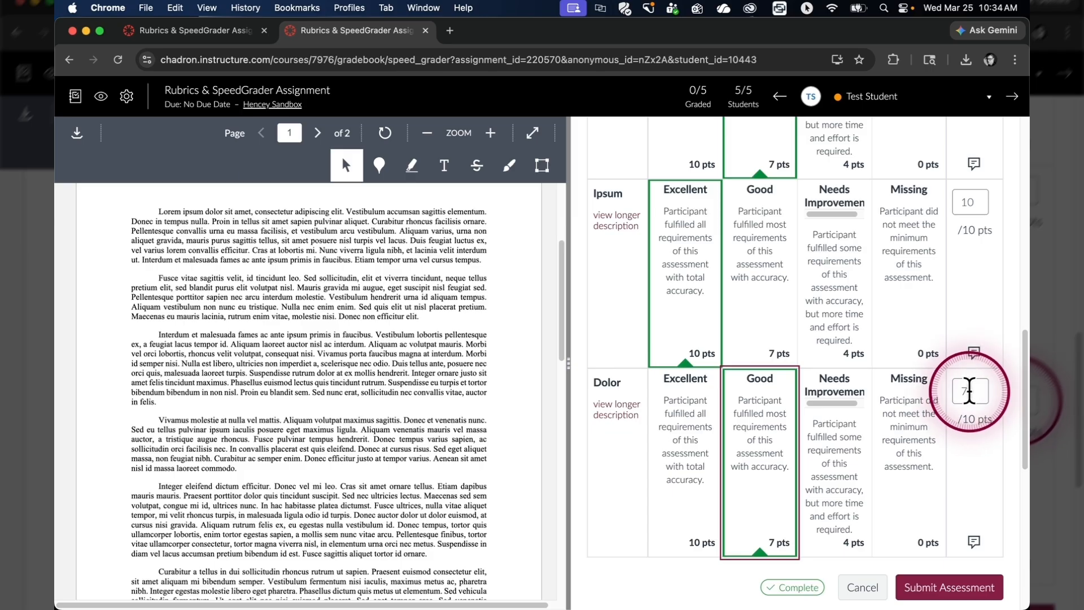
{"action": "scroll", "coordinate": [974, 440], "scroll_direction": "up", "scroll_amount": 15}
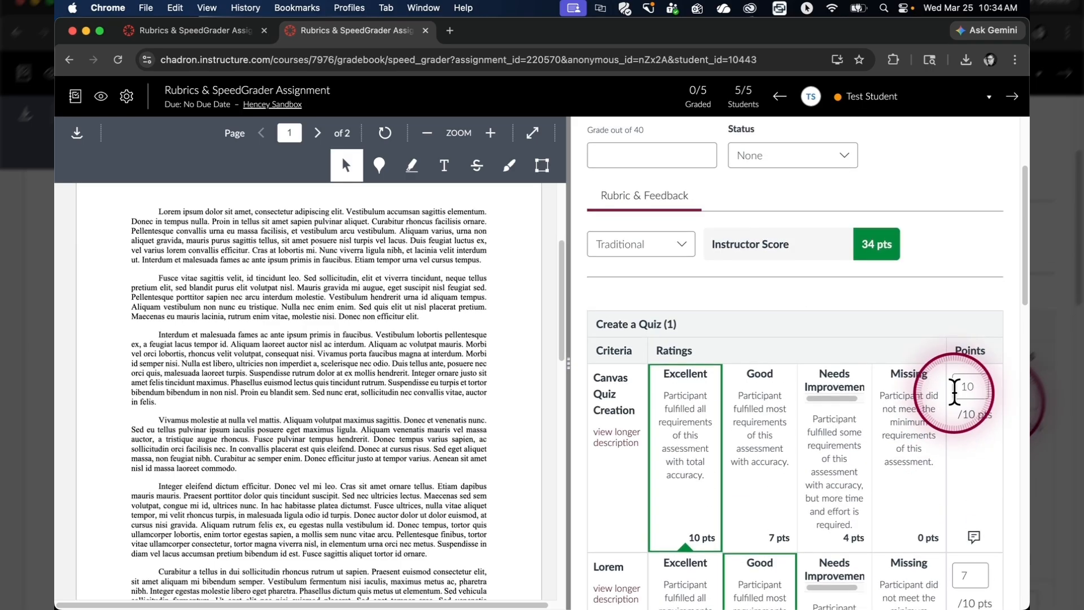
{"action": "scroll", "coordinate": [954, 392], "scroll_direction": "up", "scroll_amount": 2}
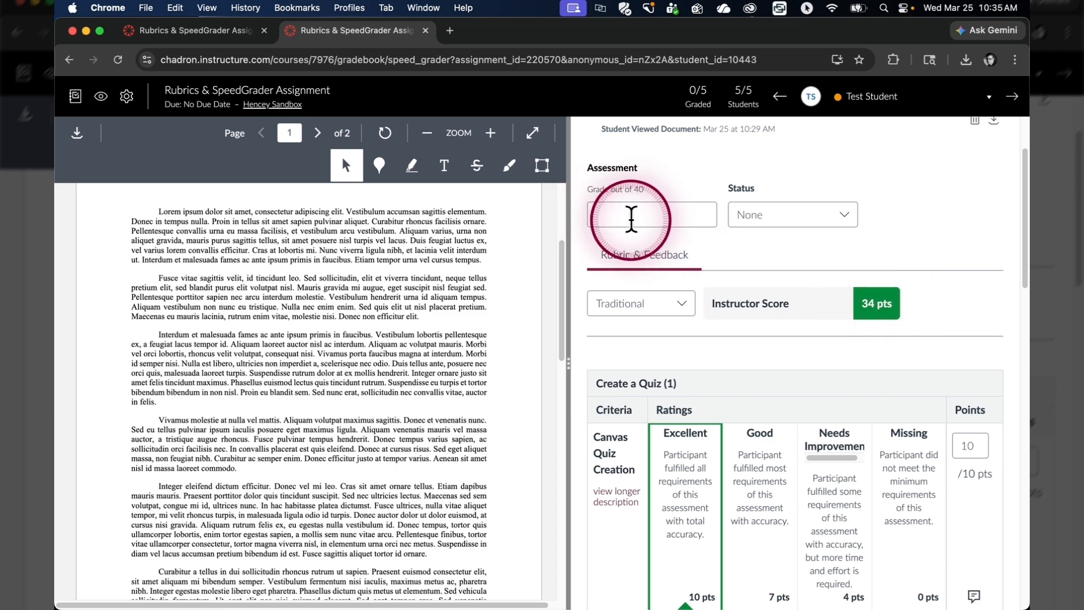
{"action": "scroll", "coordinate": [892, 339], "scroll_direction": "down", "scroll_amount": 15}
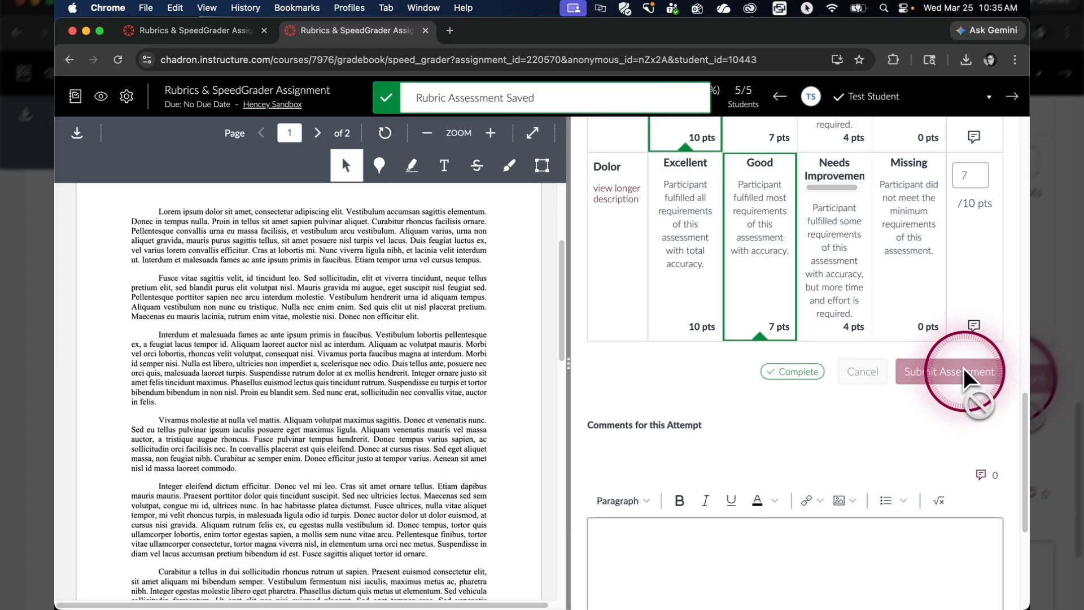
{"action": "scroll", "coordinate": [931, 379], "scroll_direction": "up", "scroll_amount": 15}
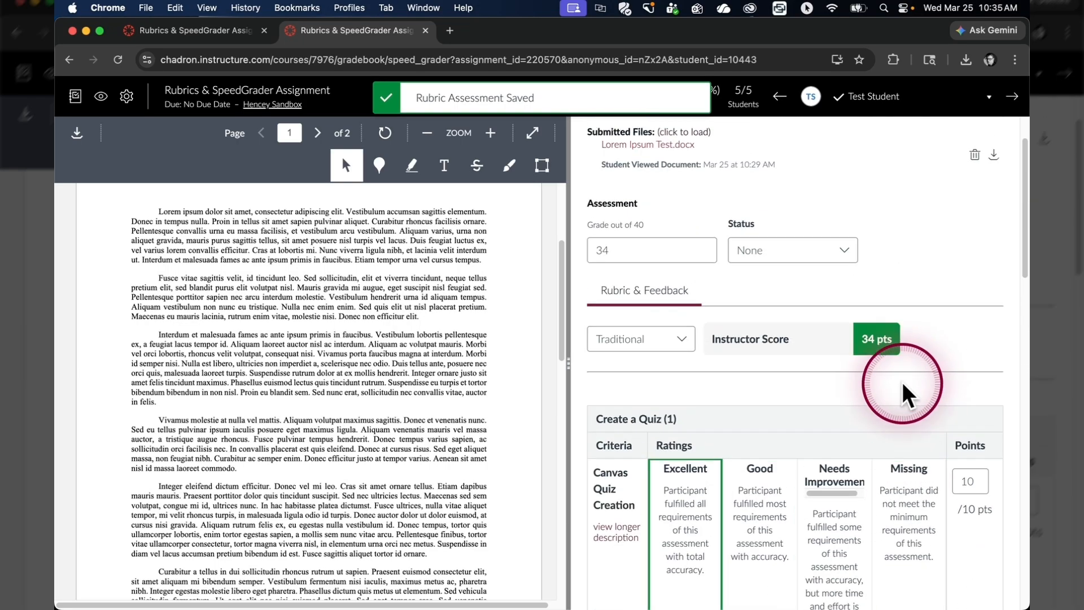
{"action": "scroll", "coordinate": [902, 396], "scroll_direction": "up", "scroll_amount": 2}
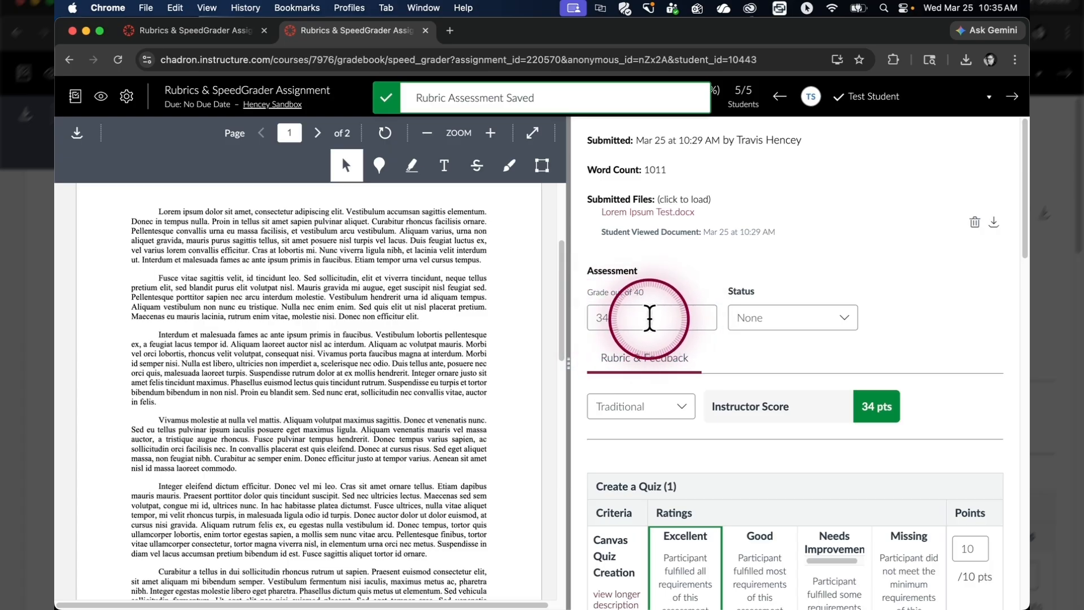
{"action": "scroll", "coordinate": [903, 327], "scroll_direction": "down", "scroll_amount": 5}
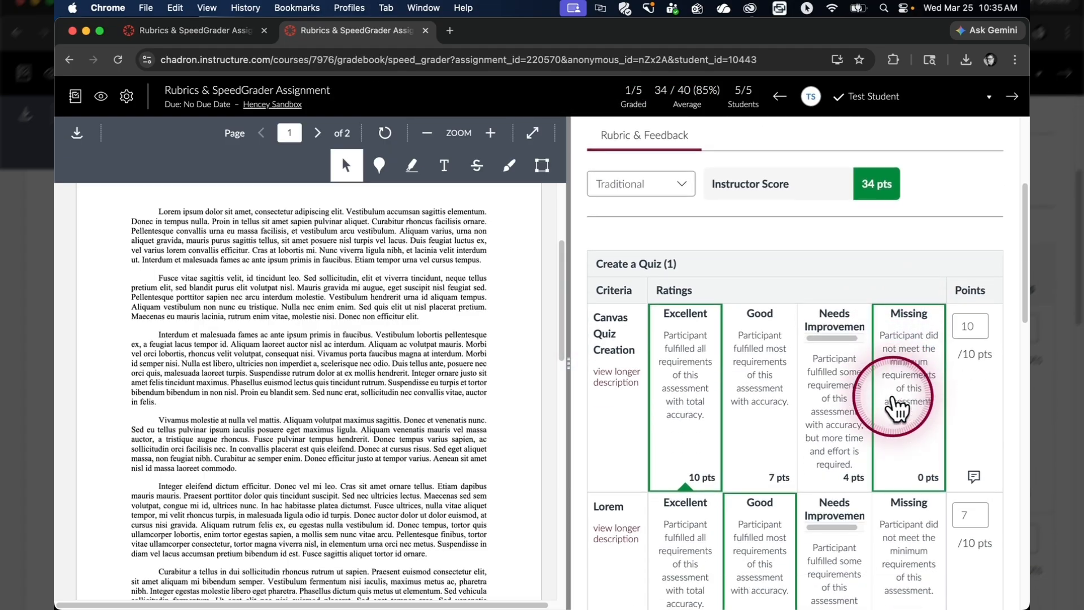
{"action": "scroll", "coordinate": [895, 418], "scroll_direction": "down", "scroll_amount": 2}
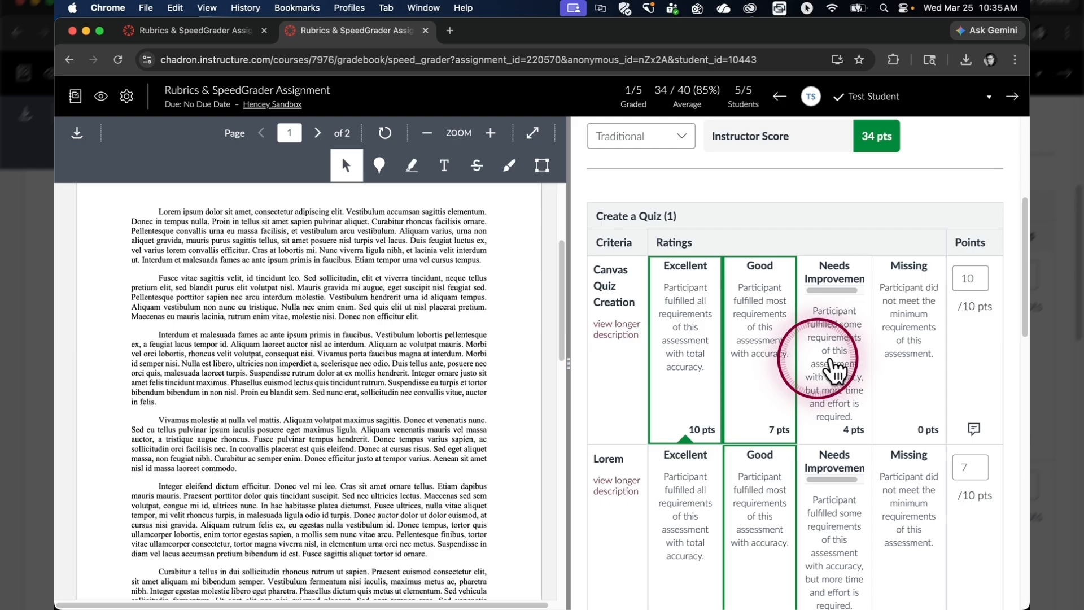
{"action": "scroll", "coordinate": [892, 362], "scroll_direction": "down", "scroll_amount": 10}
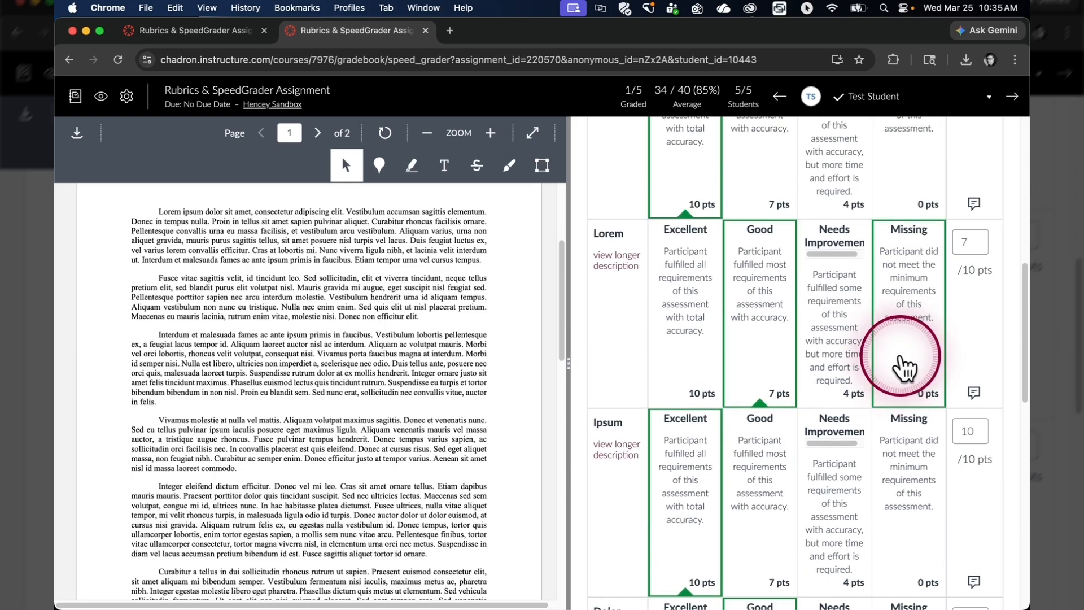
{"action": "scroll", "coordinate": [902, 364], "scroll_direction": "down", "scroll_amount": 4}
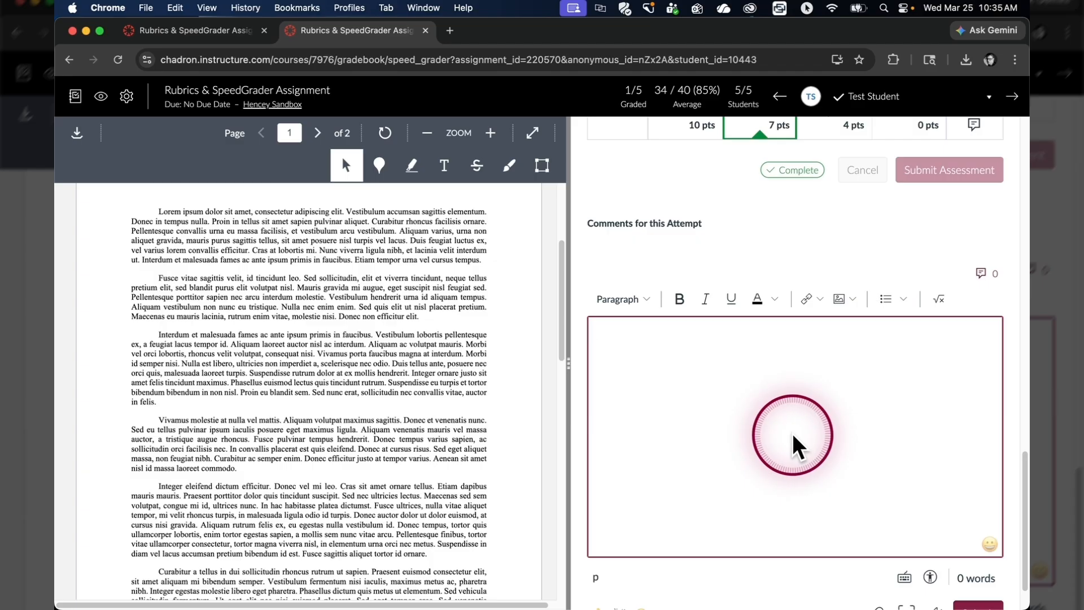
{"action": "scroll", "coordinate": [743, 434], "scroll_direction": "up", "scroll_amount": 7}
{"action": "scroll", "coordinate": [747, 398], "scroll_direction": "up", "scroll_amount": 4}
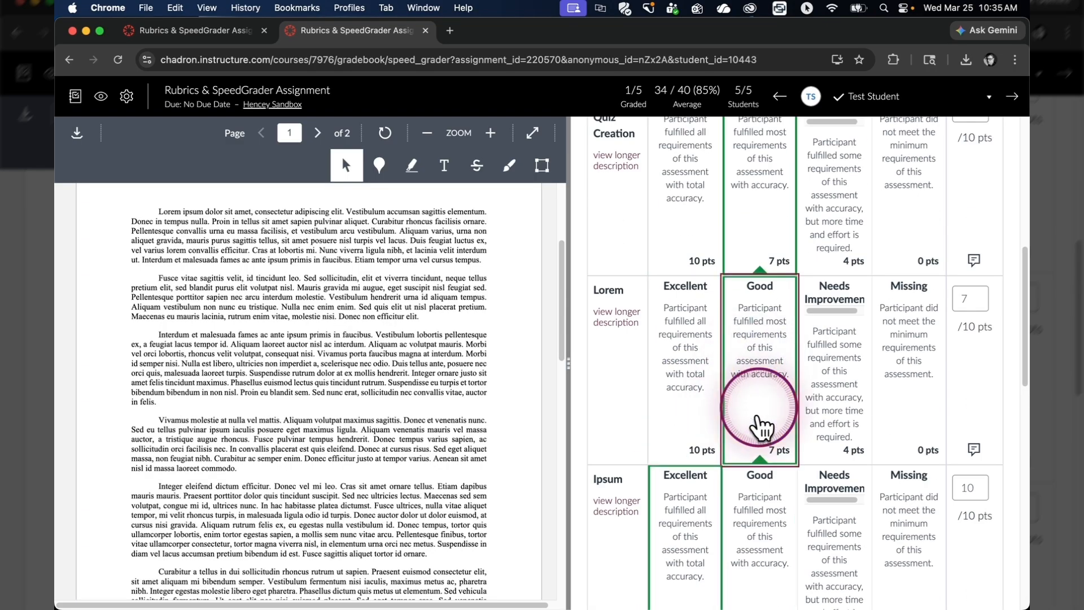
{"action": "scroll", "coordinate": [757, 423], "scroll_direction": "up", "scroll_amount": 2}
{"action": "scroll", "coordinate": [799, 441], "scroll_direction": "up", "scroll_amount": 4}
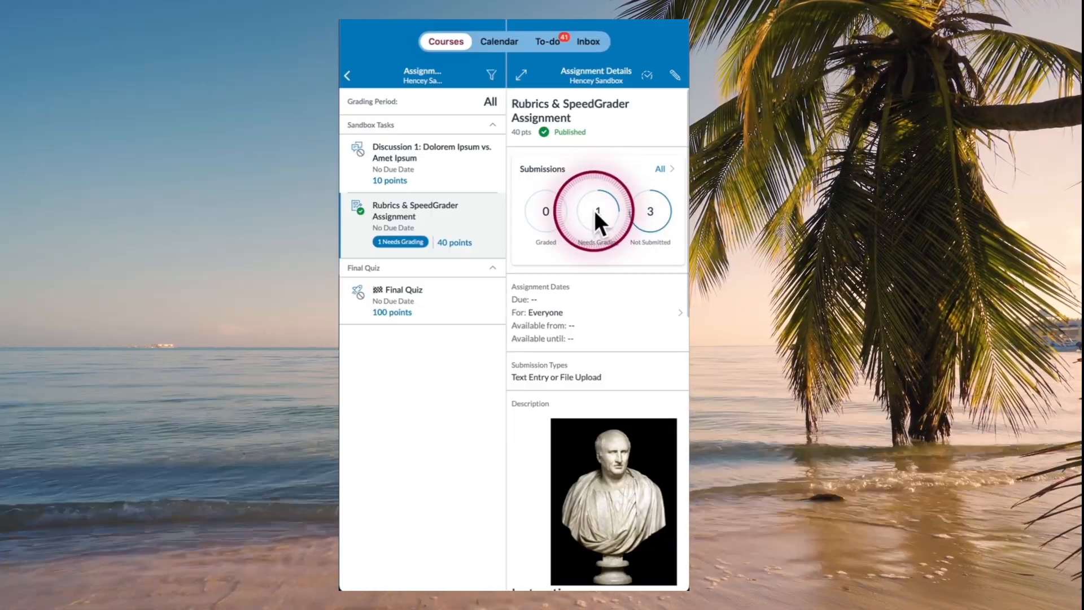
List the Needs Grading submissions and open the student's submitted attempt in Canvas Teacher SpeedGrader.
{"action": "left_click", "coordinate": [597, 210]}
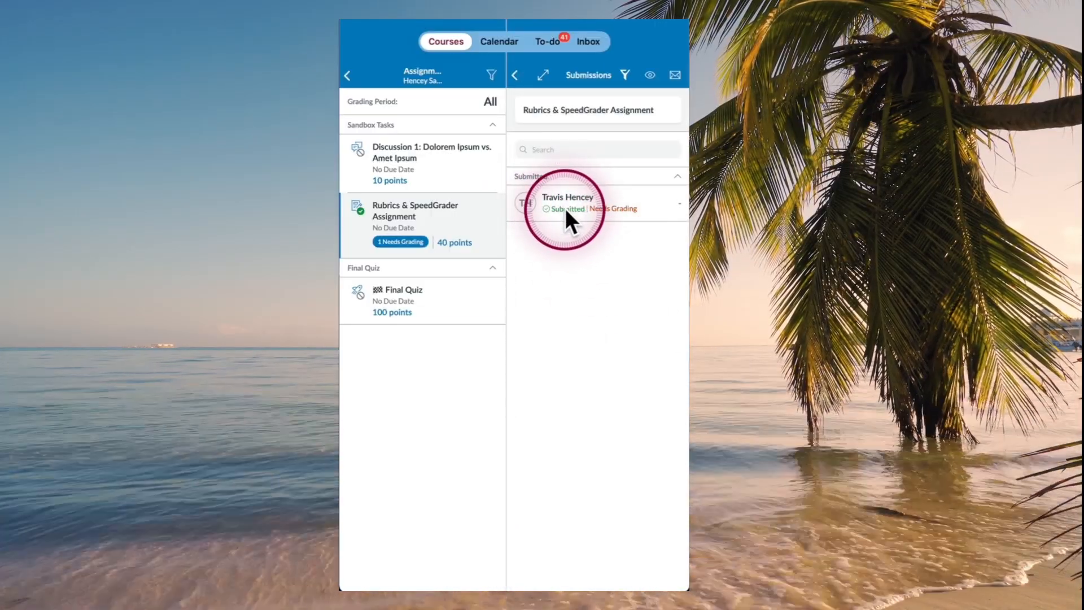
{"action": "left_click", "coordinate": [574, 205]}
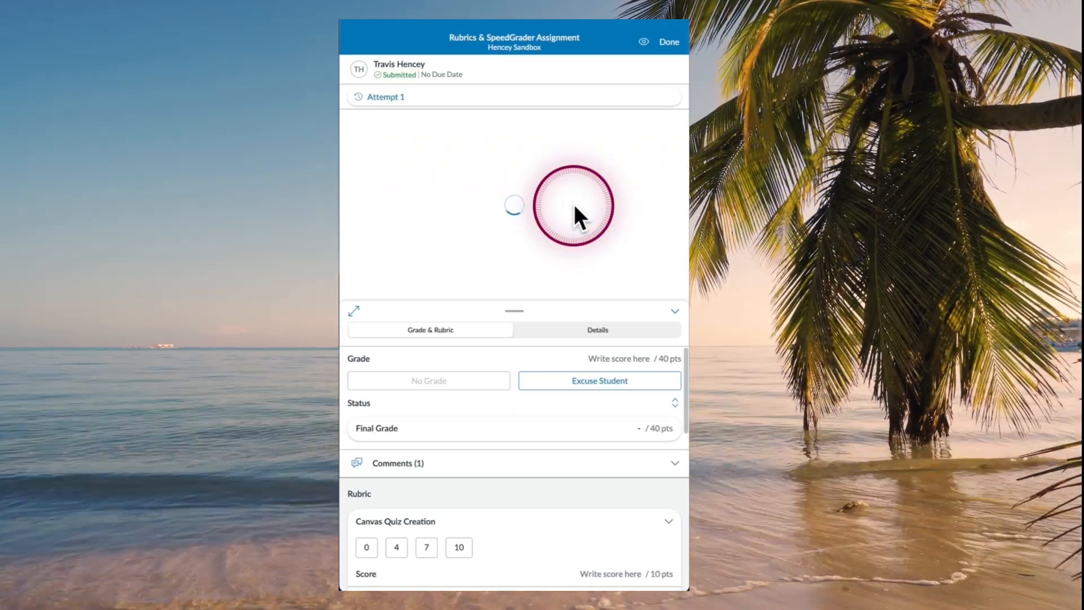
Score Canvas Quiz Creation 4 points (Needs Improvement) and Lorem 7 points (Good) for 15/40.
{"action": "scroll", "coordinate": [565, 184], "scroll_direction": "down", "scroll_amount": 5}
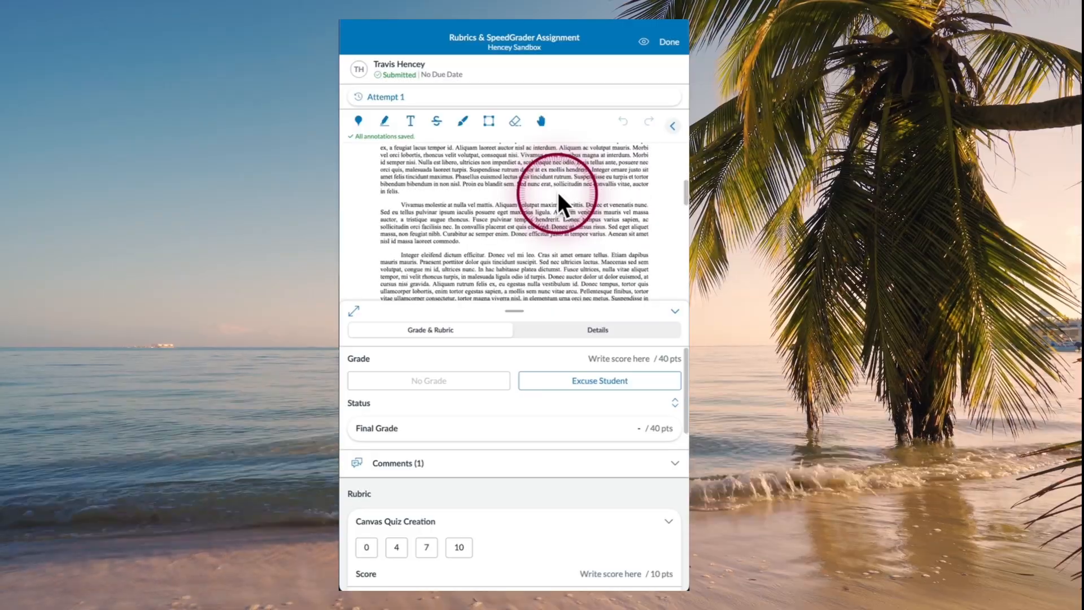
{"action": "scroll", "coordinate": [558, 192], "scroll_direction": "down", "scroll_amount": 3}
{"action": "scroll", "coordinate": [513, 395], "scroll_direction": "down", "scroll_amount": 4}
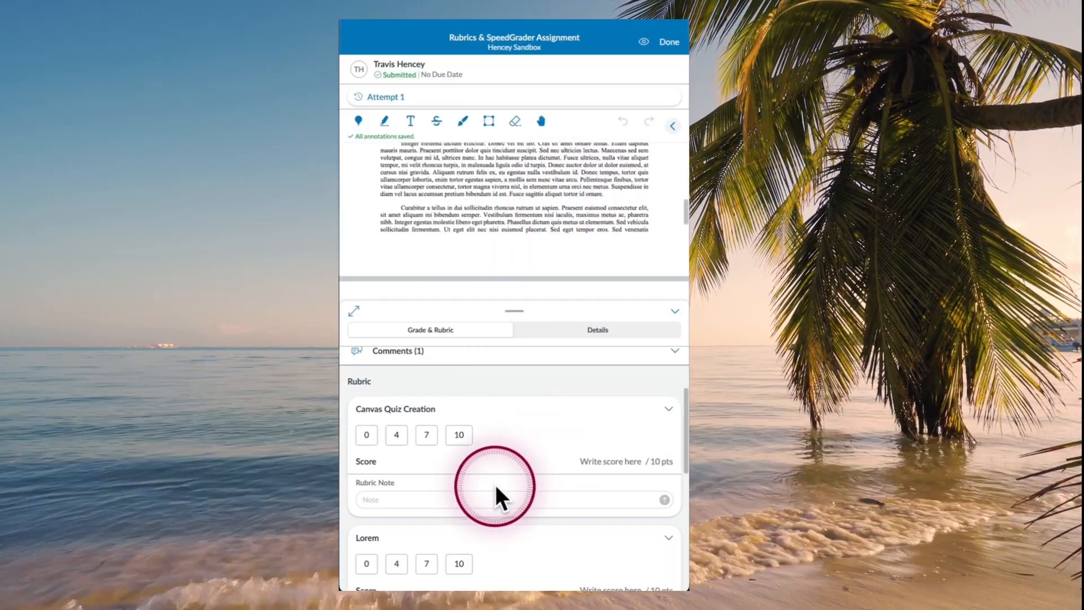
{"action": "left_click", "coordinate": [397, 435]}
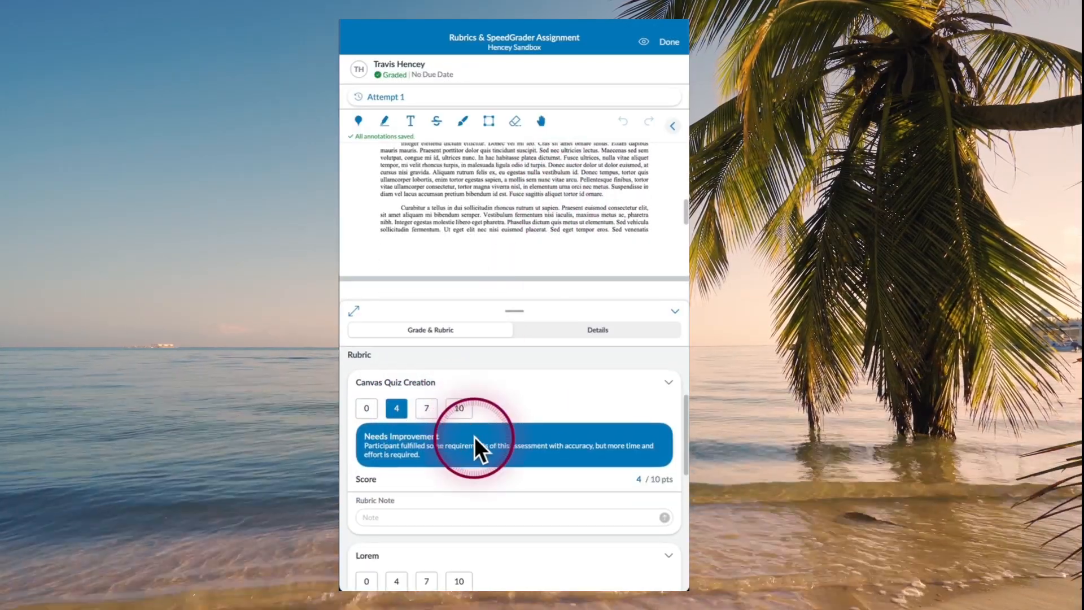
{"action": "scroll", "coordinate": [443, 475], "scroll_direction": "down", "scroll_amount": 2}
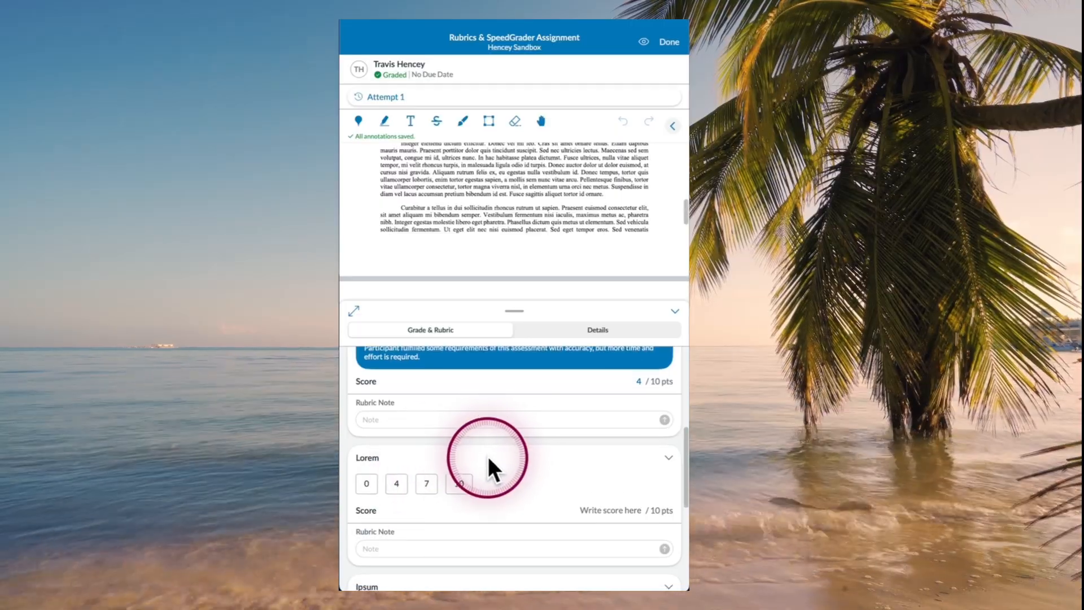
{"action": "left_click", "coordinate": [427, 470]}
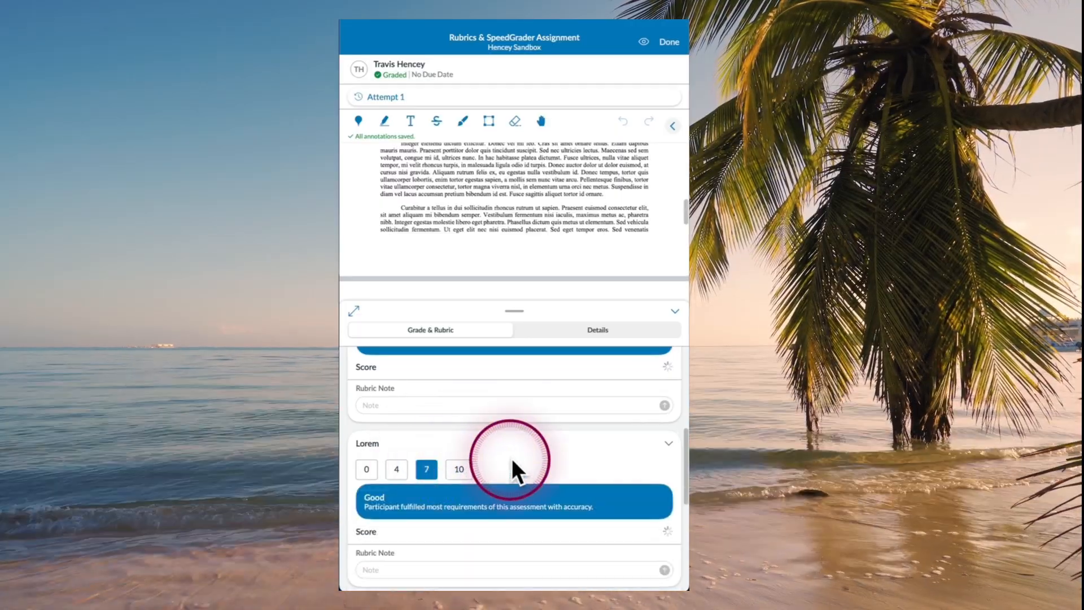
{"action": "scroll", "coordinate": [511, 458], "scroll_direction": "down", "scroll_amount": 2}
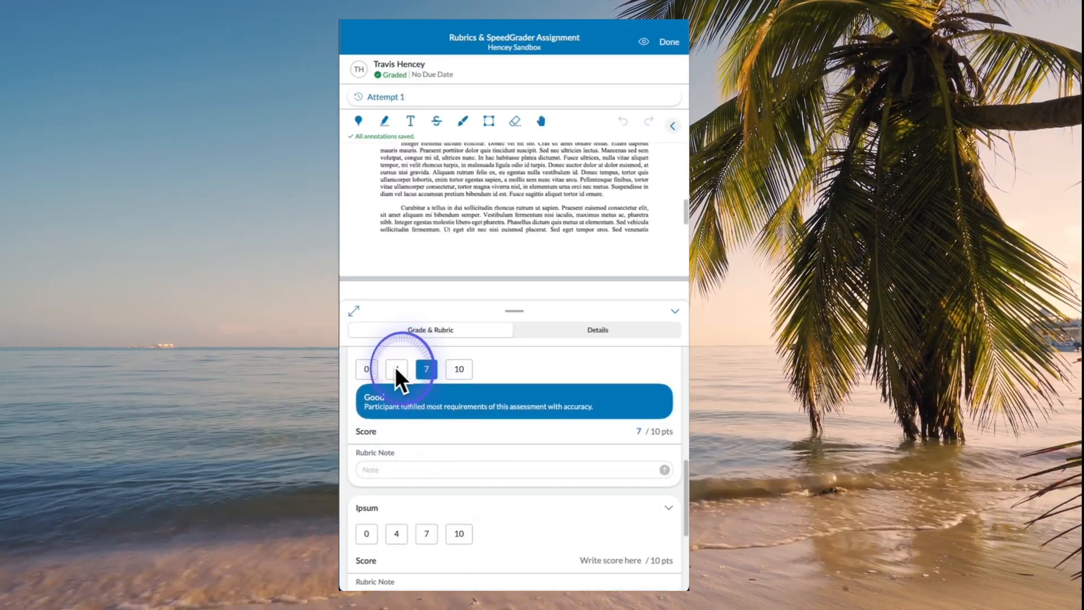
{"action": "left_click", "coordinate": [396, 368]}
{"action": "left_click", "coordinate": [421, 366]}
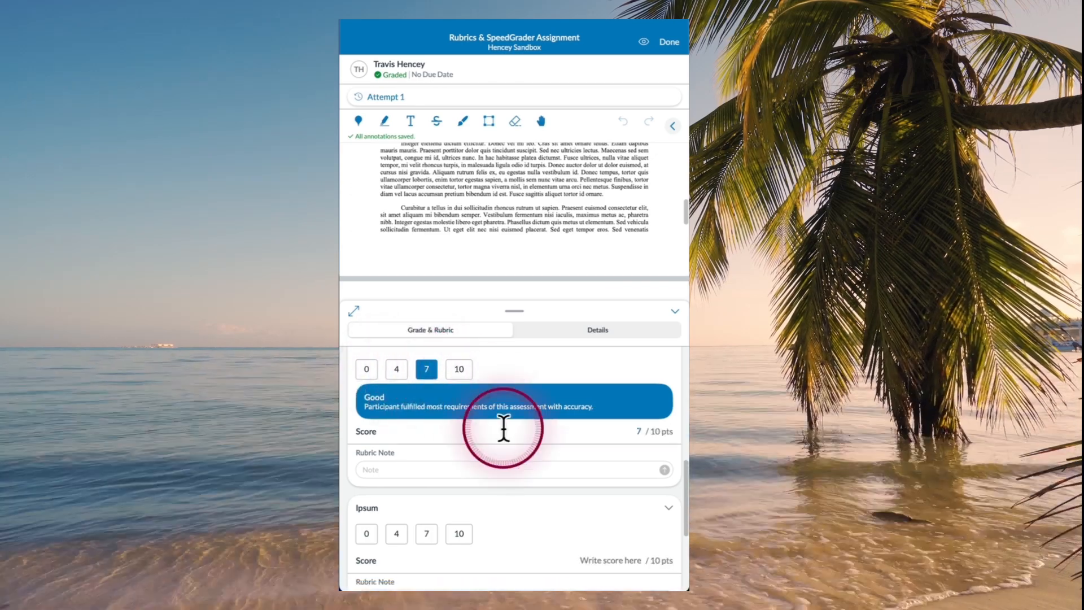
Close SpeedGrader and return to the Hencey Sandbox Assignments list.
{"action": "scroll", "coordinate": [421, 473], "scroll_direction": "down", "scroll_amount": 1}
{"action": "scroll", "coordinate": [451, 460], "scroll_direction": "down", "scroll_amount": 2}
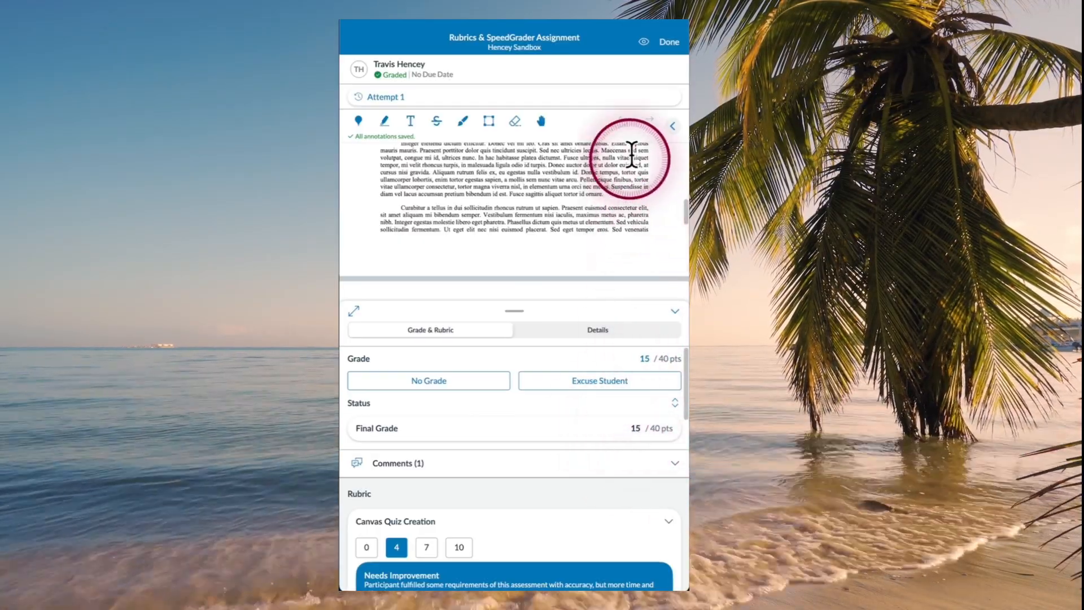
{"action": "left_click", "coordinate": [667, 42]}
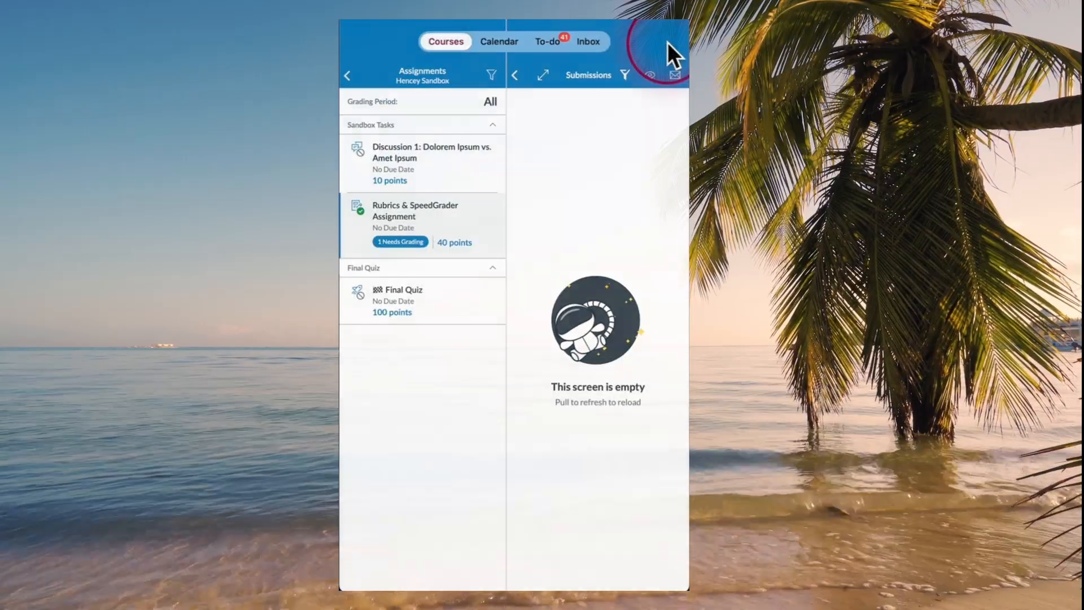